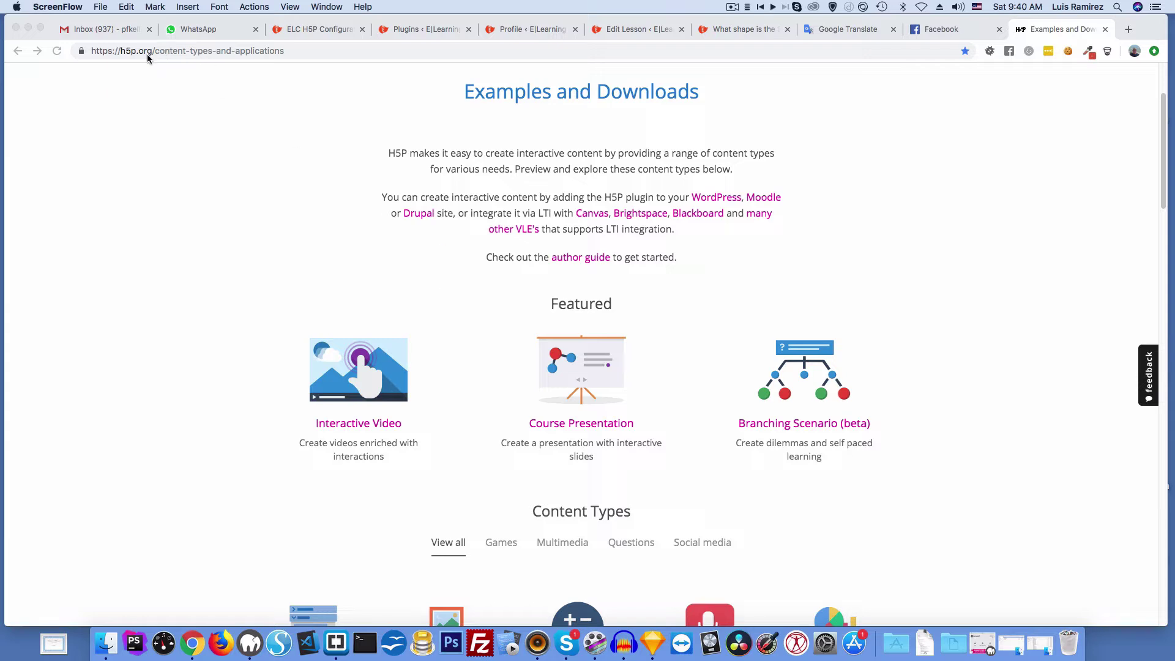
- Open the Interactive Video content type from the featured examples on the H5P site
{"action": "scroll", "coordinate": [576, 280], "scroll_direction": "down", "scroll_amount": 3}
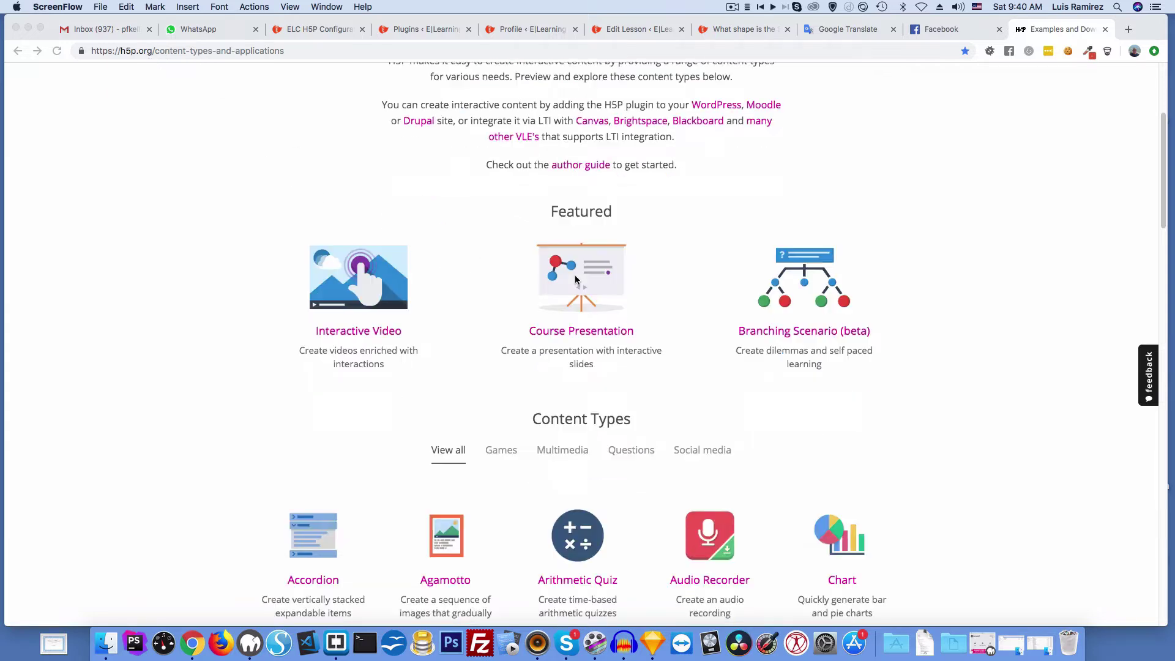
{"action": "scroll", "coordinate": [575, 280], "scroll_direction": "down", "scroll_amount": 1}
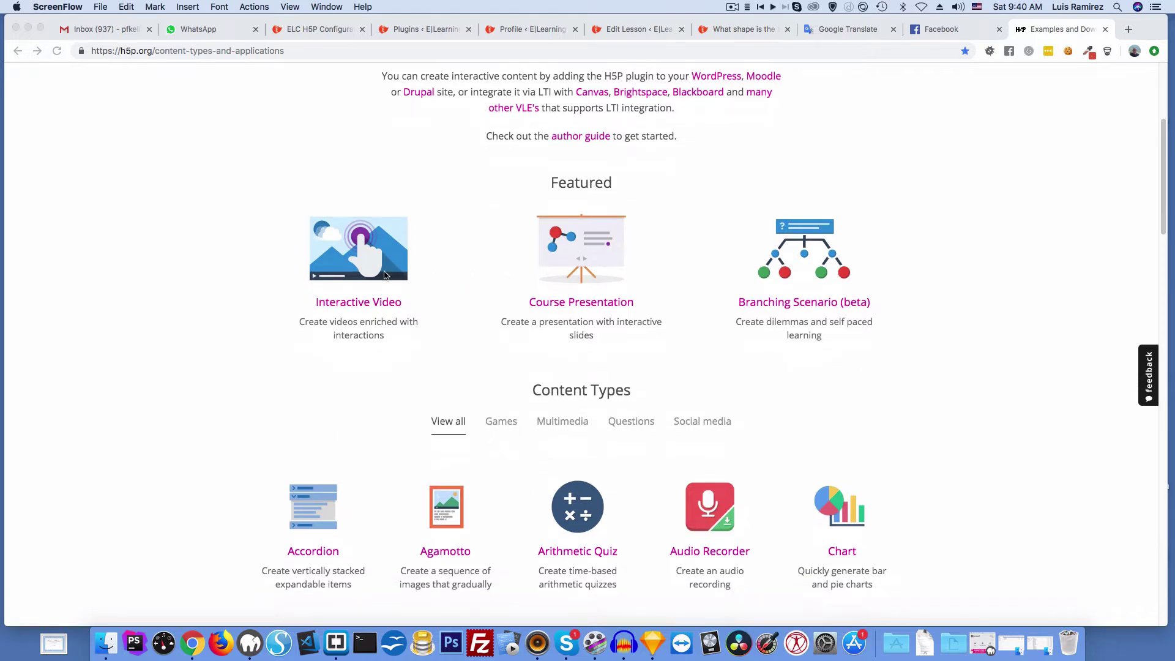
{"action": "left_click", "coordinate": [385, 242]}
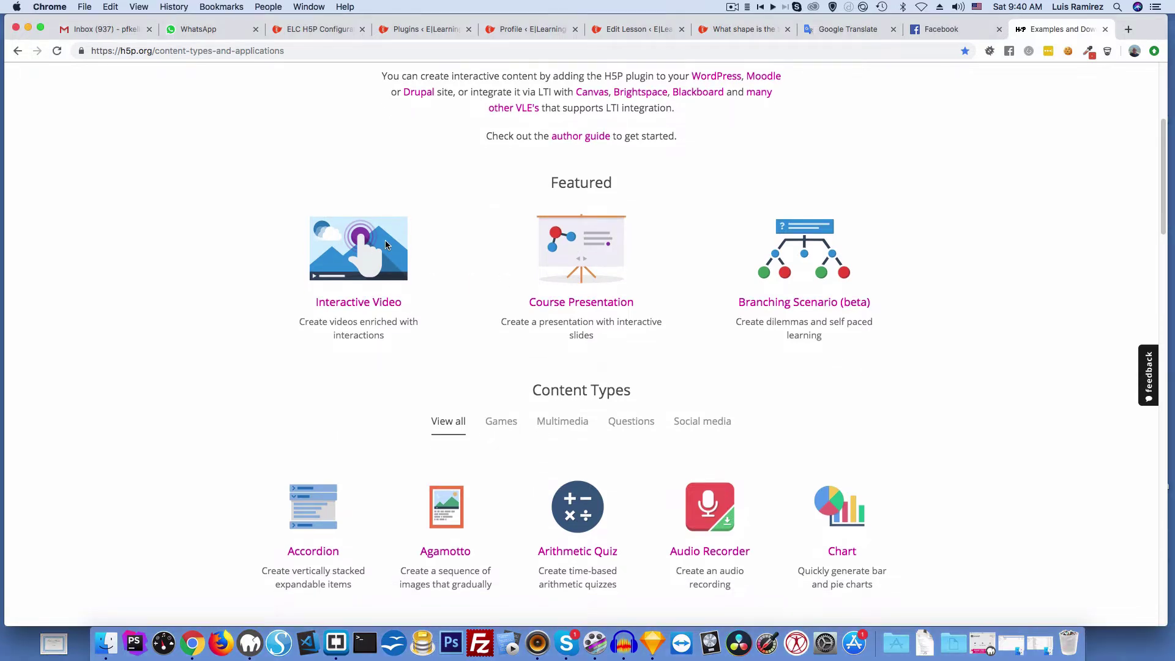
{"action": "left_click", "coordinate": [386, 245]}
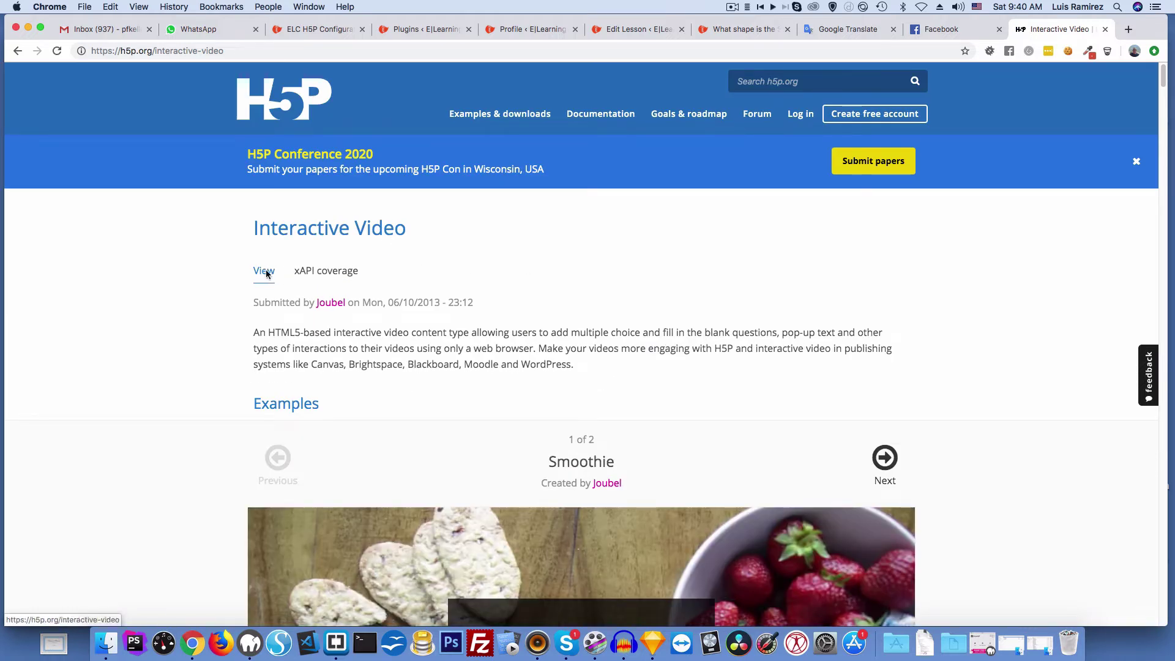
- Review the list of xAPI statements covered by the Interactive Video content type
{"action": "left_click", "coordinate": [333, 276]}
{"action": "scroll", "coordinate": [474, 294], "scroll_direction": "down", "scroll_amount": 5}
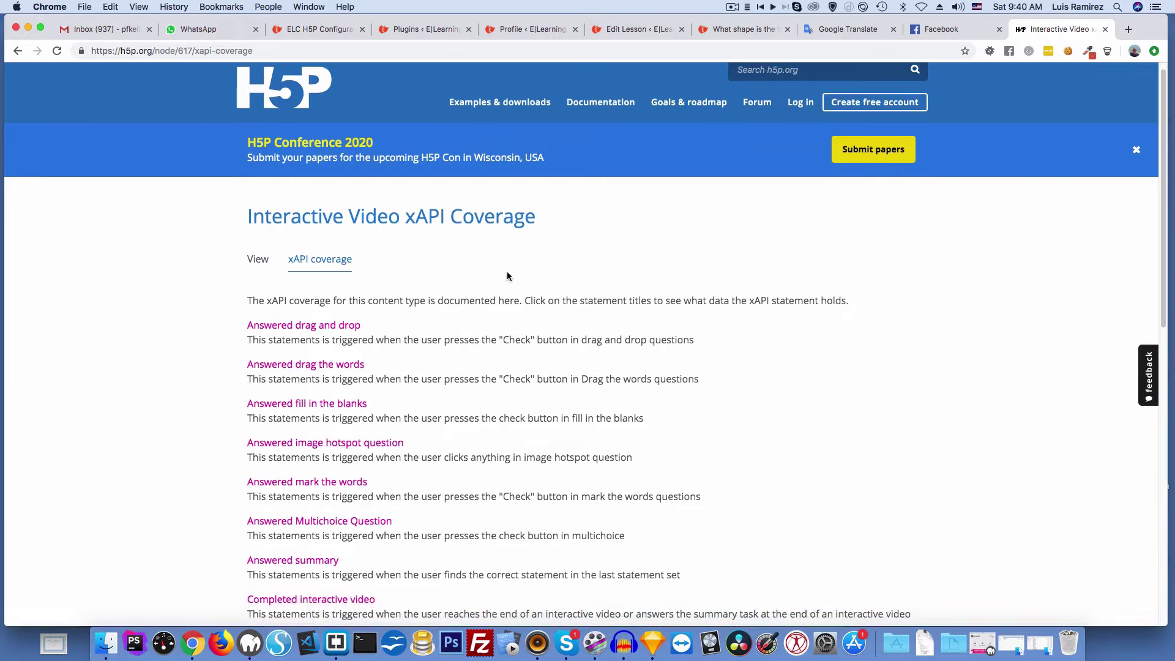
{"action": "scroll", "coordinate": [476, 315], "scroll_direction": "down", "scroll_amount": 3}
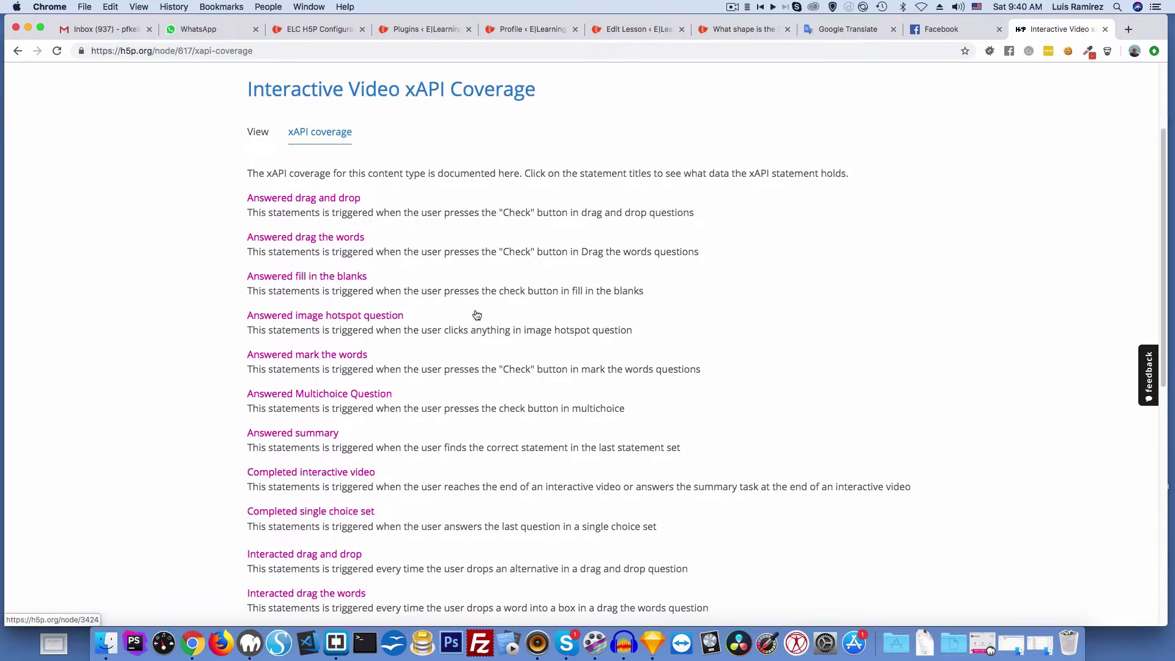
{"action": "scroll", "coordinate": [475, 310], "scroll_direction": "up", "scroll_amount": 5}
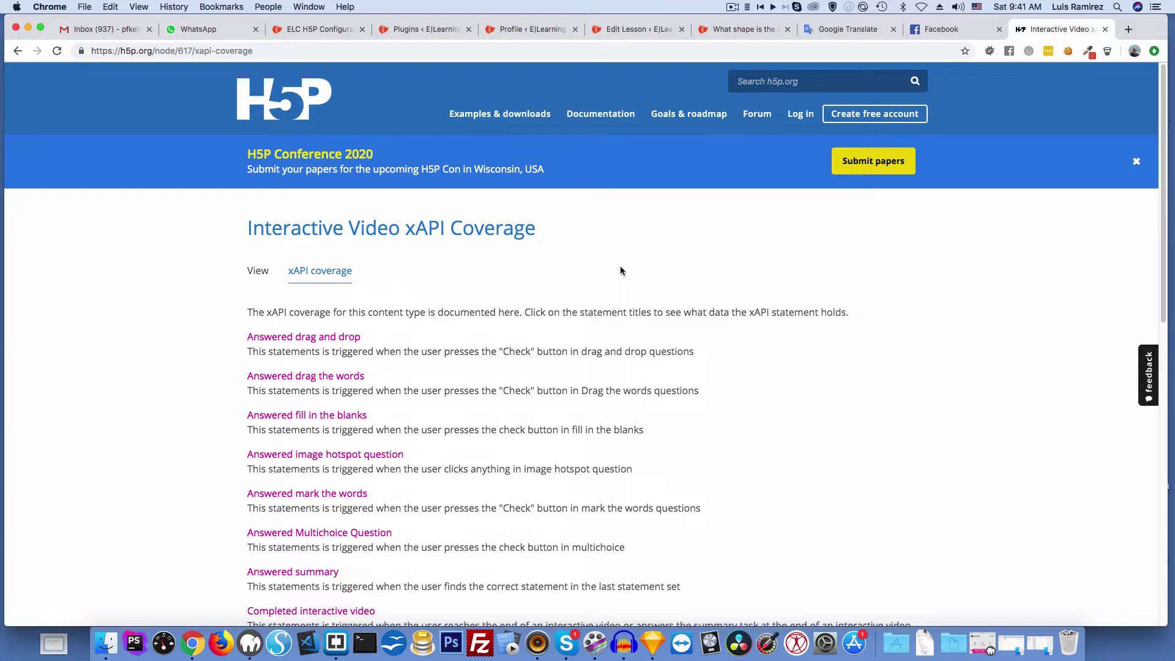
- View the installed plugins, and examine the h5p and elc_h5p shortcodes in the H5P Lesson's content
{"action": "left_click", "coordinate": [427, 31]}
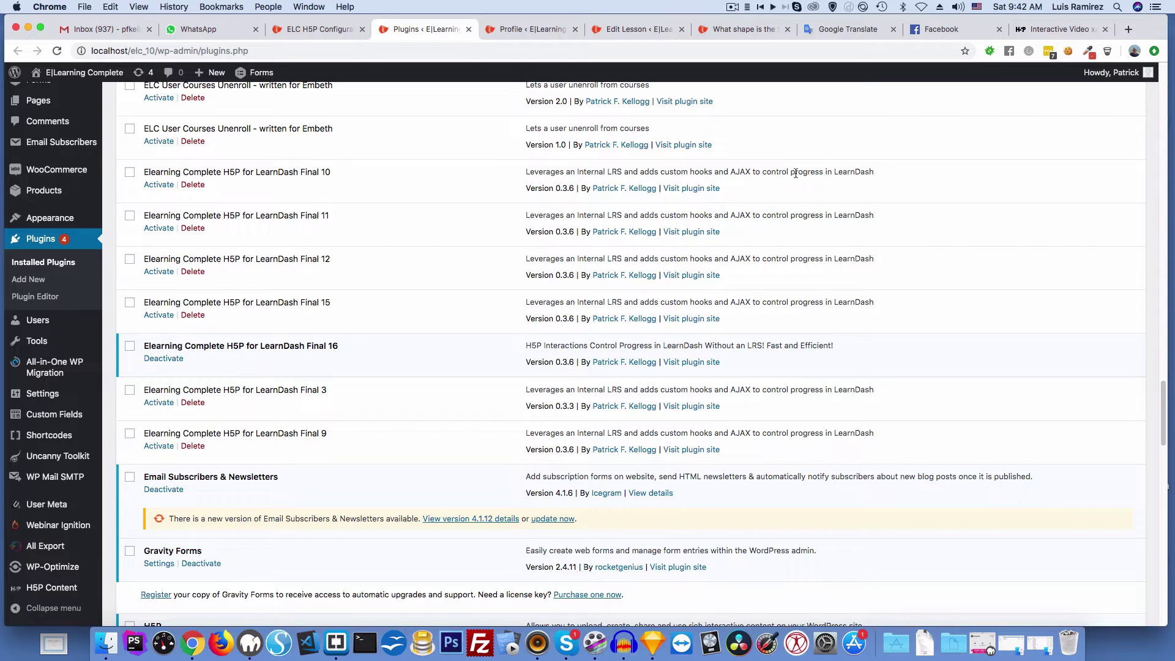
{"action": "left_click", "coordinate": [617, 30]}
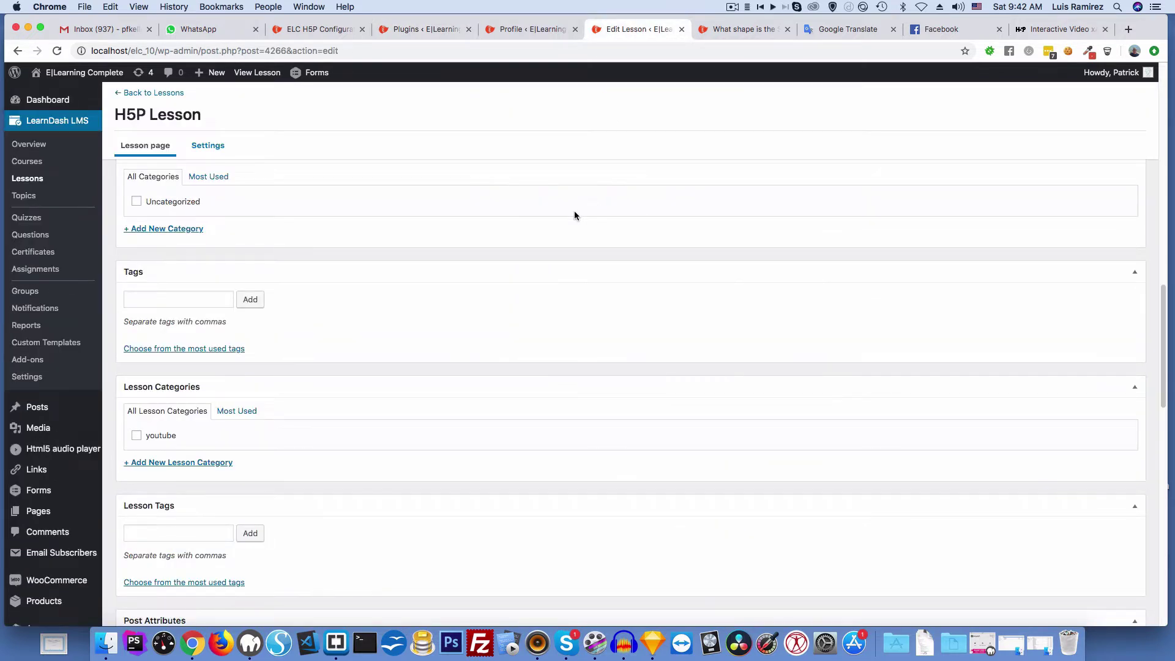
{"action": "scroll", "coordinate": [574, 211], "scroll_direction": "up", "scroll_amount": 15}
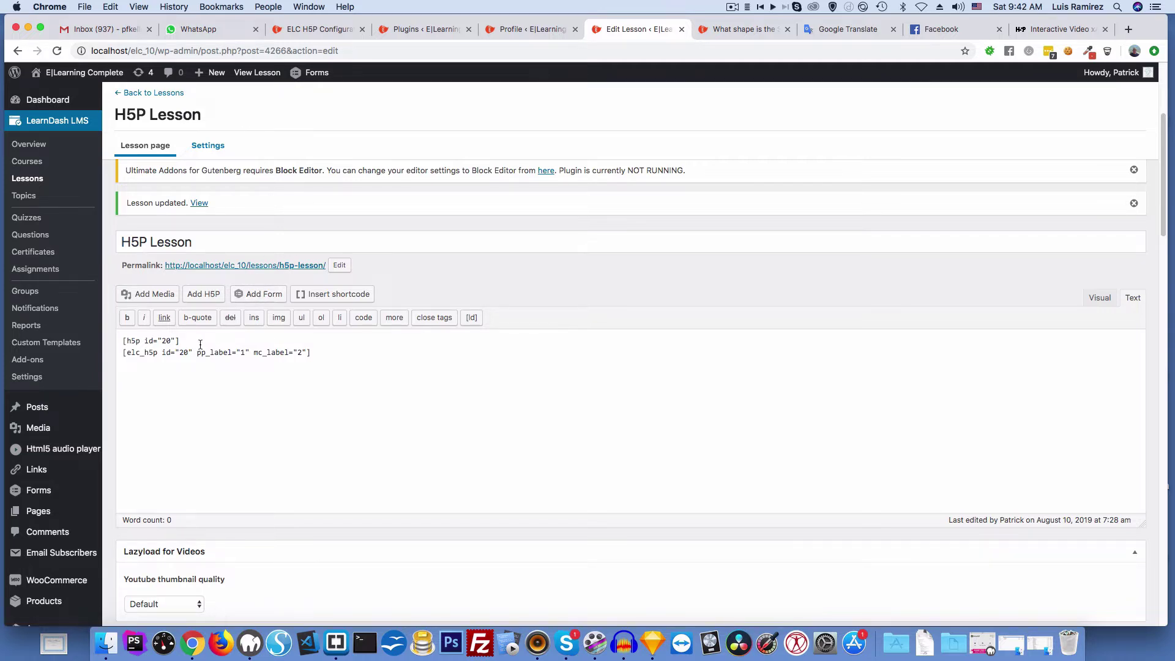
{"action": "left_click_drag", "start_coordinate": [180, 340], "coordinate": [124, 340]}
{"action": "key", "text": "Left"}
{"action": "left_click_drag", "start_coordinate": [314, 353], "coordinate": [122, 353]}
{"action": "left_click", "coordinate": [192, 378]}
- Examine the H5P Lesson's Require H5p field and compare it with the content id in the lesson's shortcodes
{"action": "scroll", "coordinate": [411, 377], "scroll_direction": "down", "scroll_amount": 10}
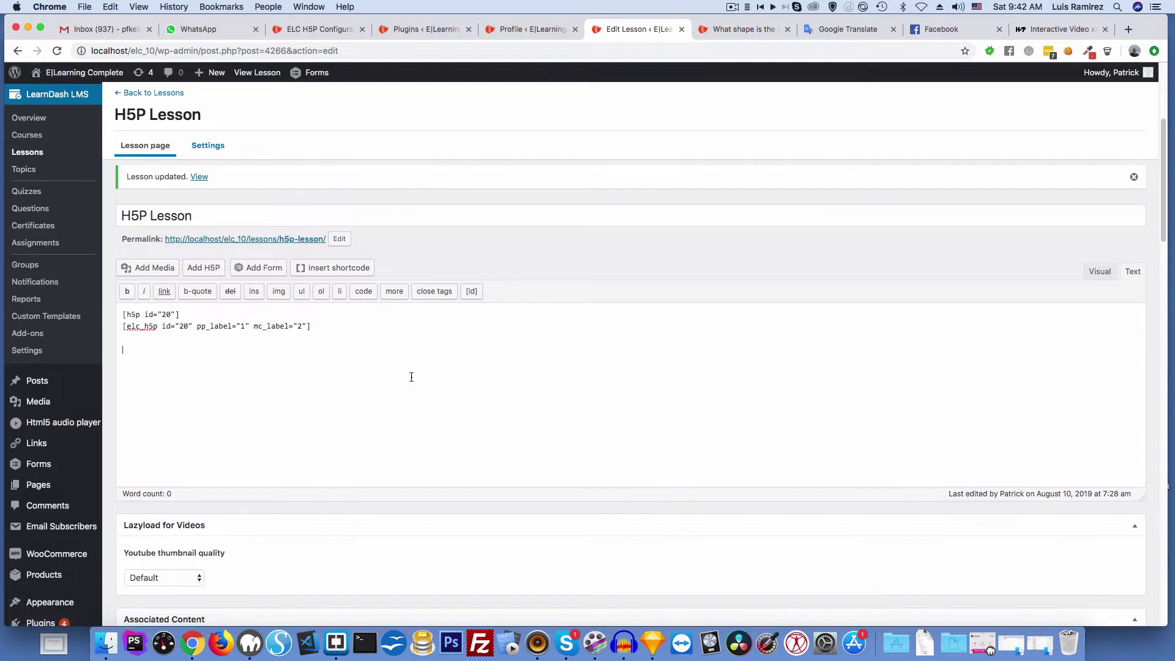
{"action": "scroll", "coordinate": [411, 380], "scroll_direction": "down", "scroll_amount": 15}
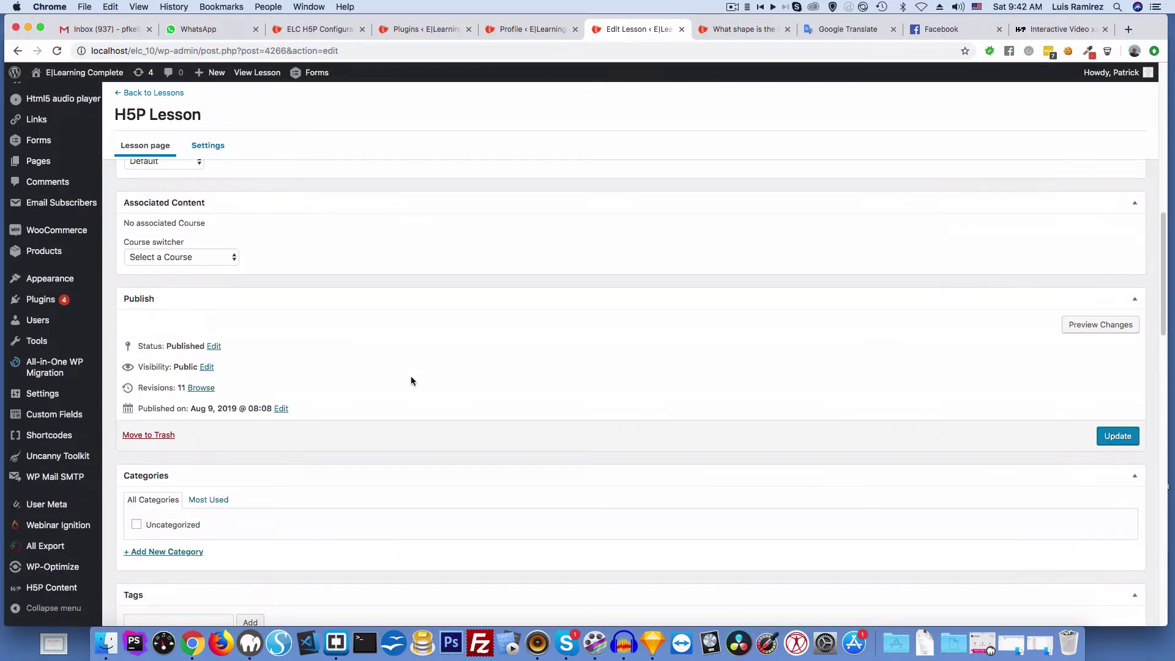
{"action": "scroll", "coordinate": [410, 375], "scroll_direction": "down", "scroll_amount": 16}
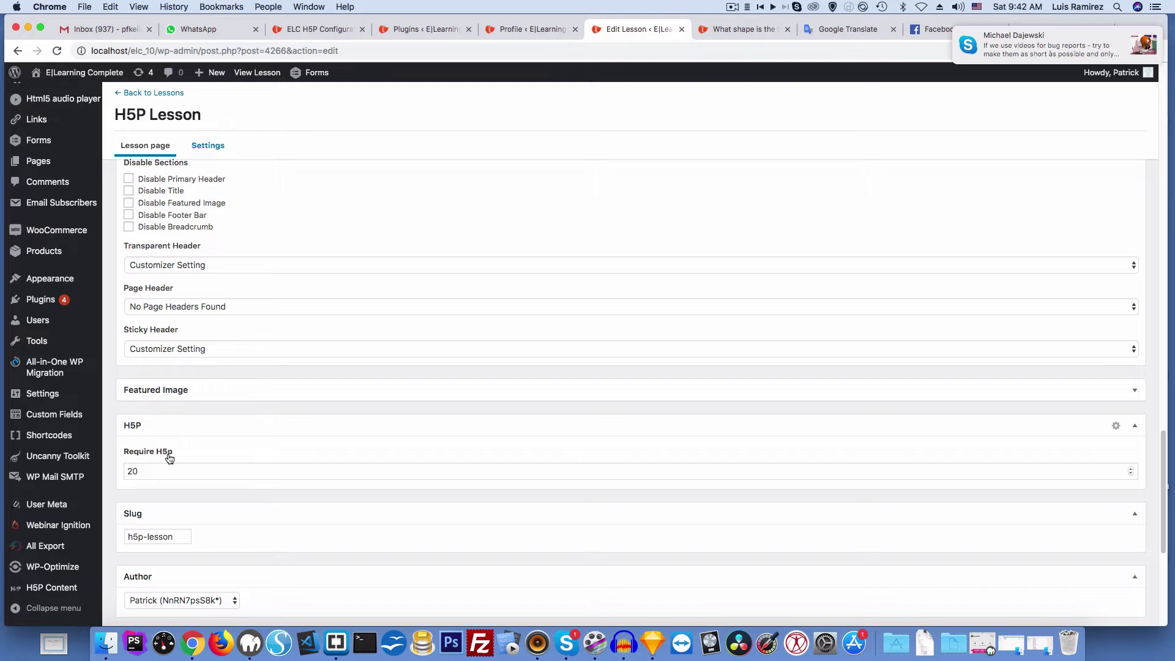
{"action": "left_click", "coordinate": [148, 470]}
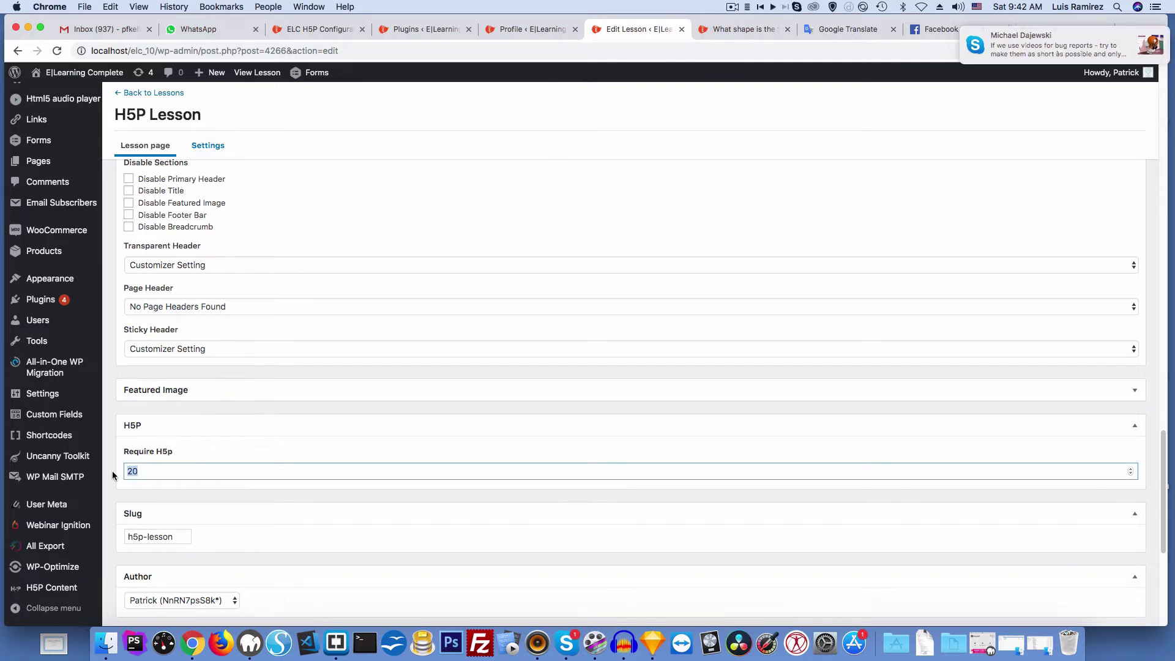
{"action": "left_click", "coordinate": [211, 455]}
{"action": "left_click", "coordinate": [210, 454]}
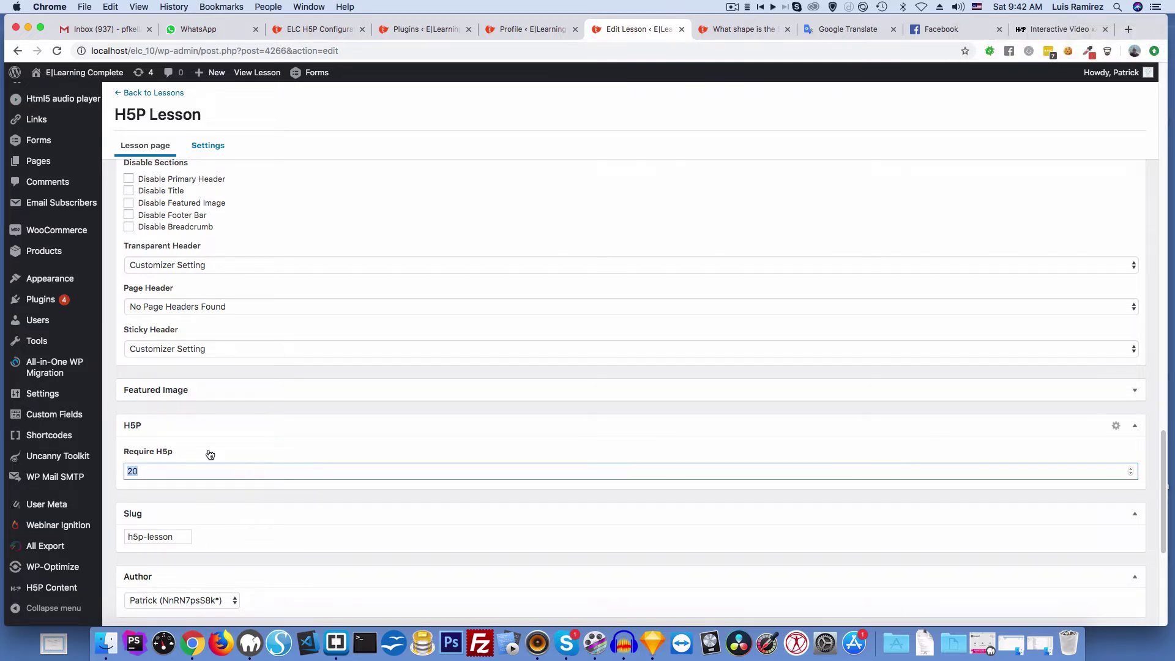
{"action": "scroll", "coordinate": [265, 449], "scroll_direction": "up", "scroll_amount": 20}
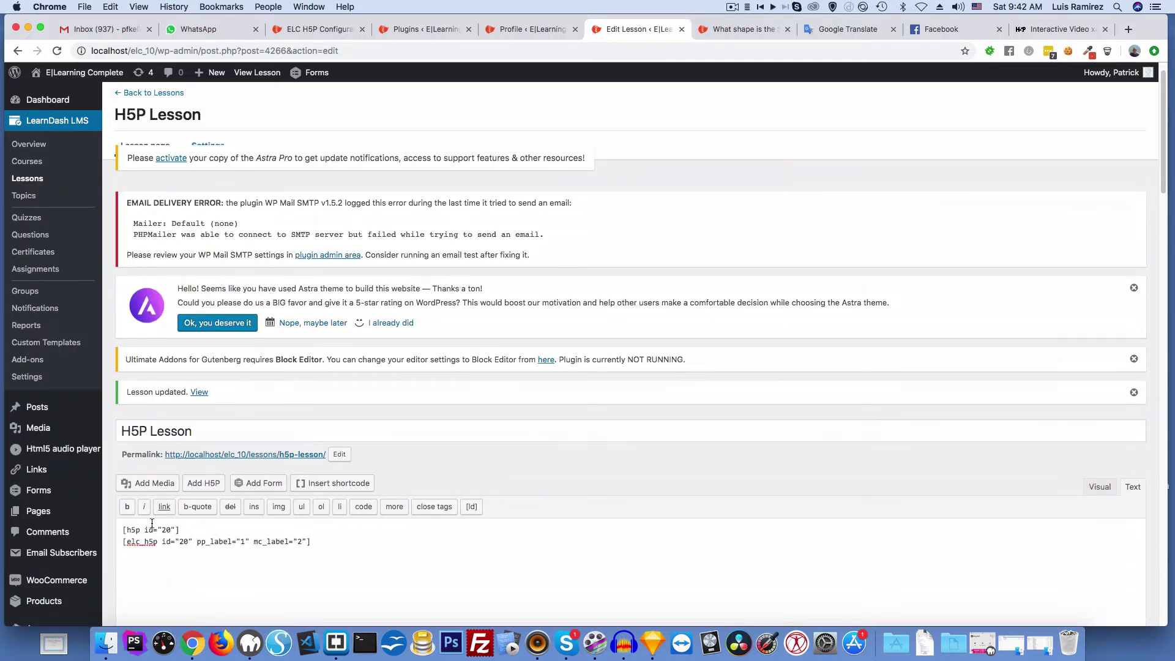
{"action": "scroll", "coordinate": [445, 509], "scroll_direction": "down", "scroll_amount": 10}
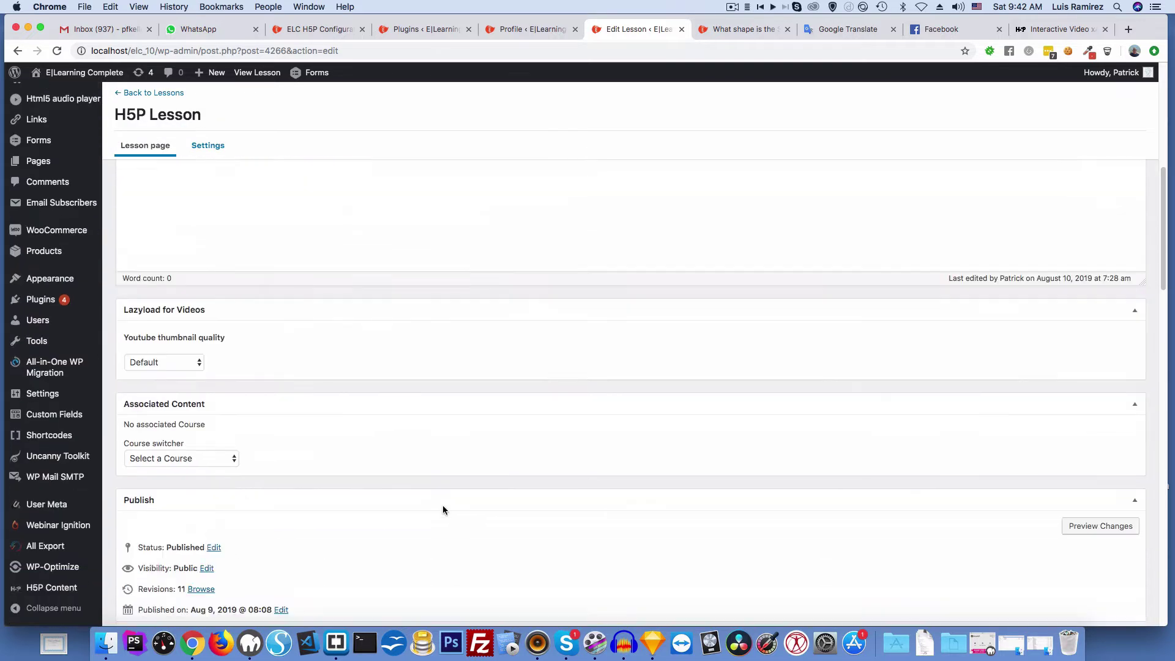
{"action": "scroll", "coordinate": [443, 506], "scroll_direction": "down", "scroll_amount": 1}
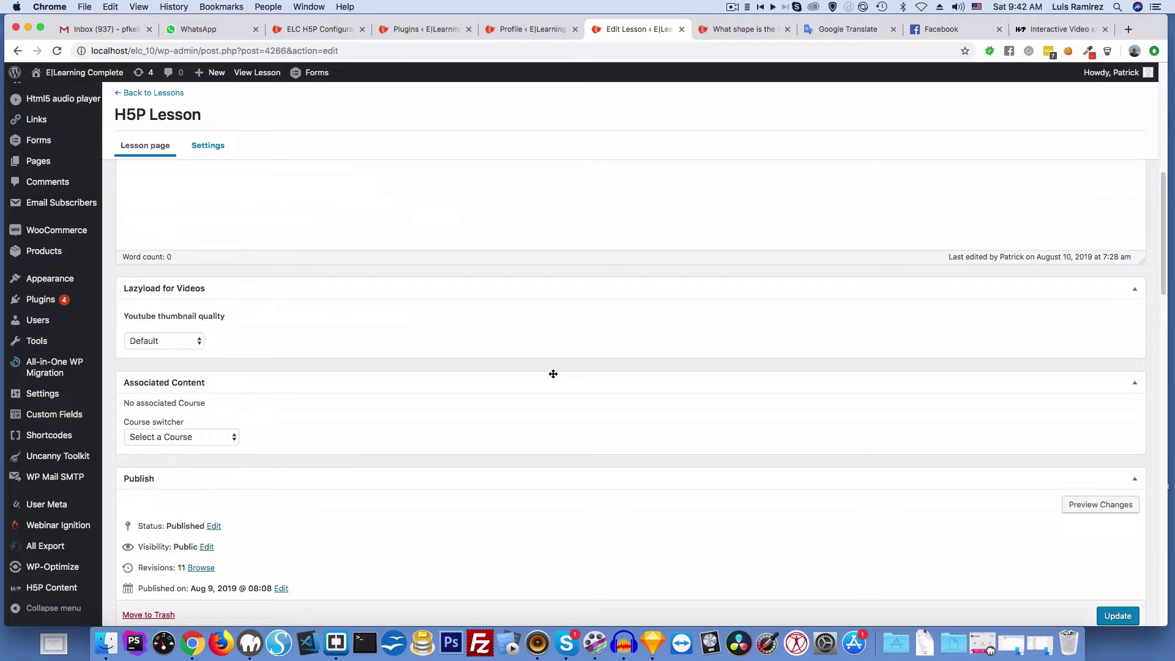
{"action": "scroll", "coordinate": [552, 374], "scroll_direction": "up", "scroll_amount": 10}
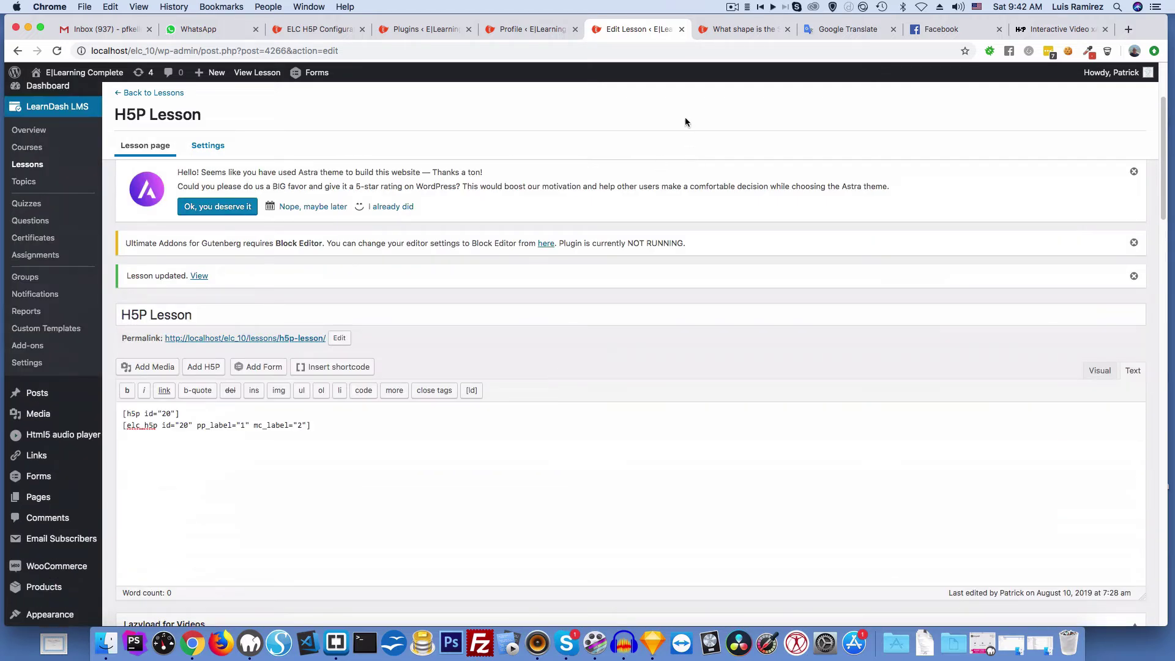
- Go from the quiz page to the H5P Course Presentation course and open its H5P Lesson
{"action": "left_click", "coordinate": [729, 27]}
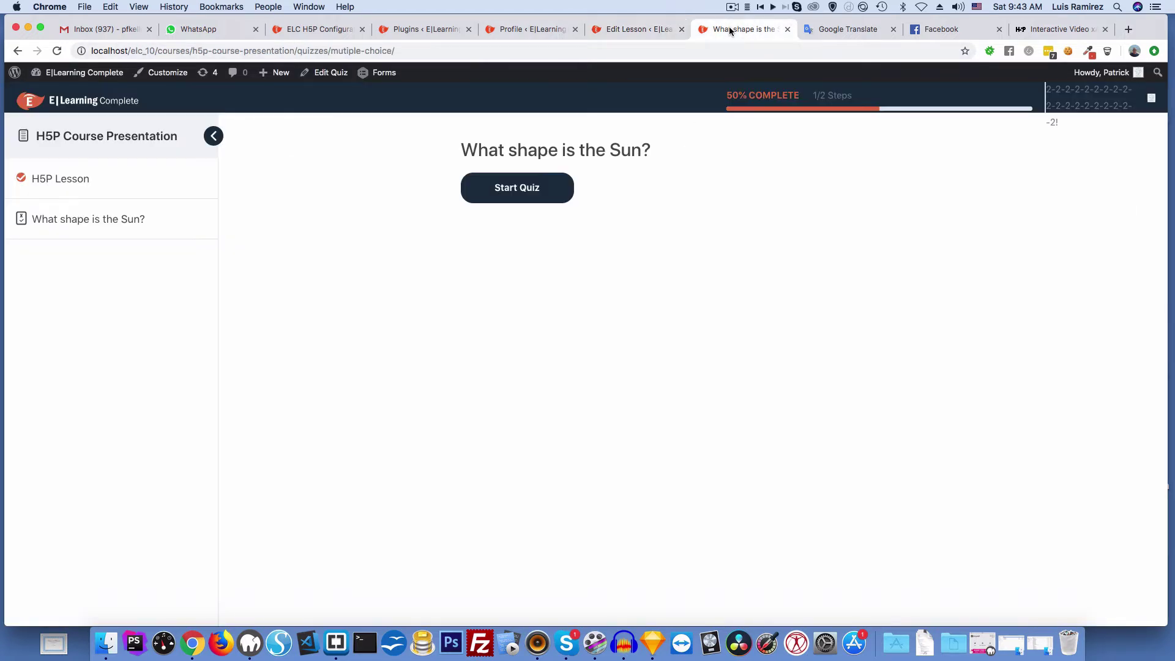
{"action": "left_click", "coordinate": [74, 139]}
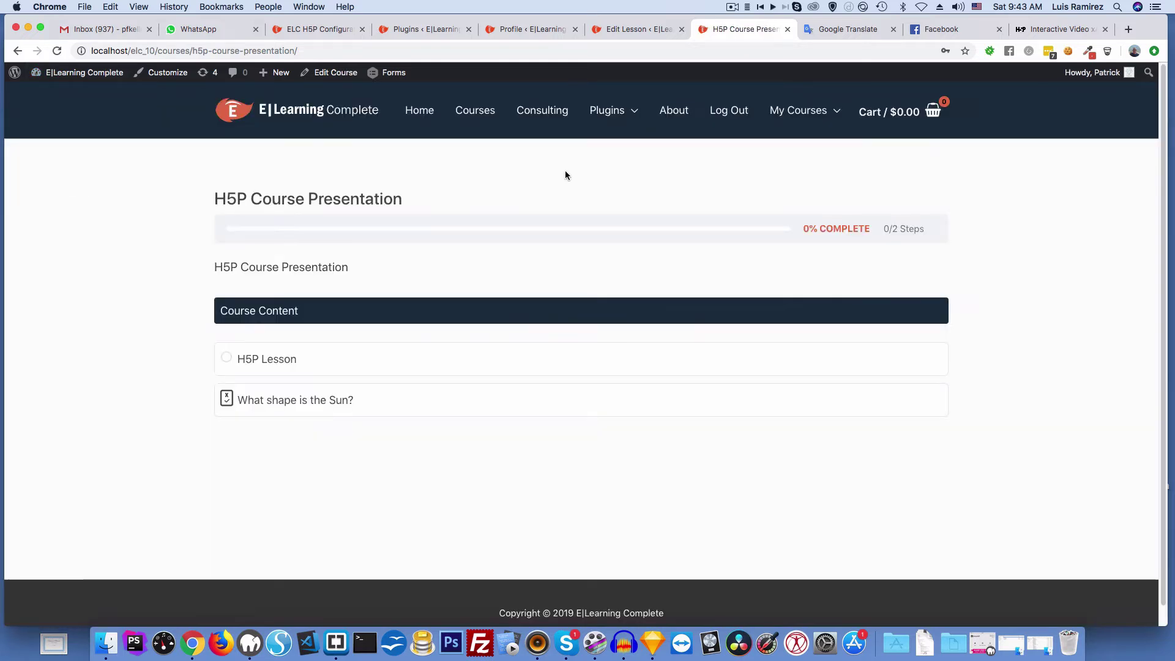
{"action": "scroll", "coordinate": [565, 171], "scroll_direction": "down", "scroll_amount": 1}
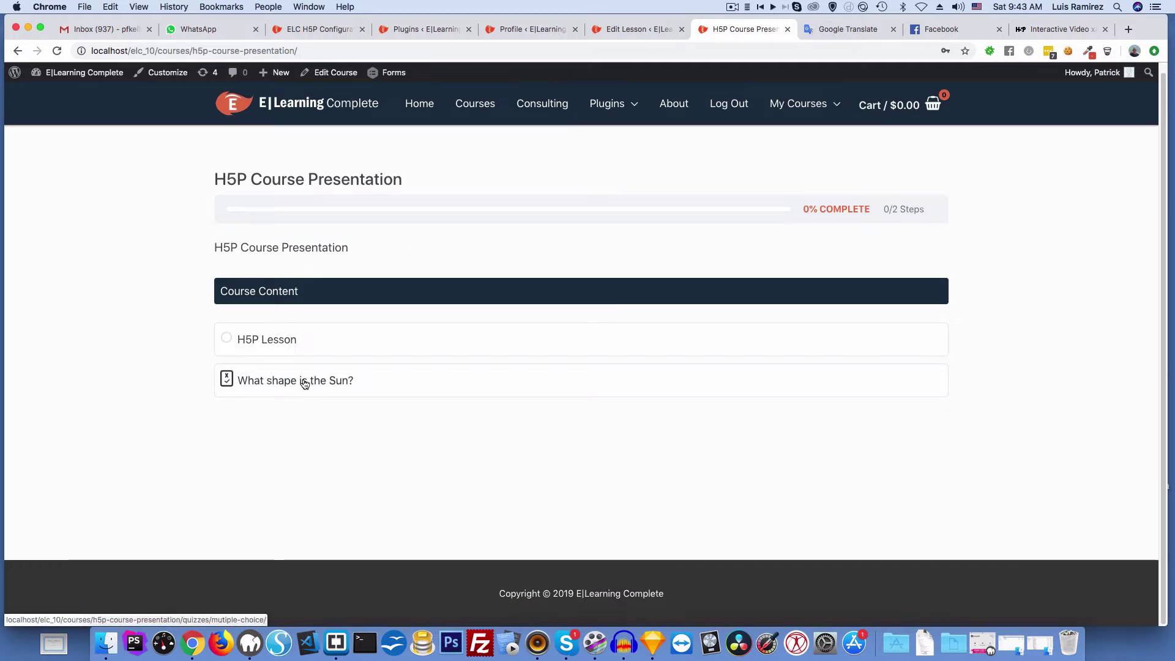
{"action": "left_click", "coordinate": [265, 342]}
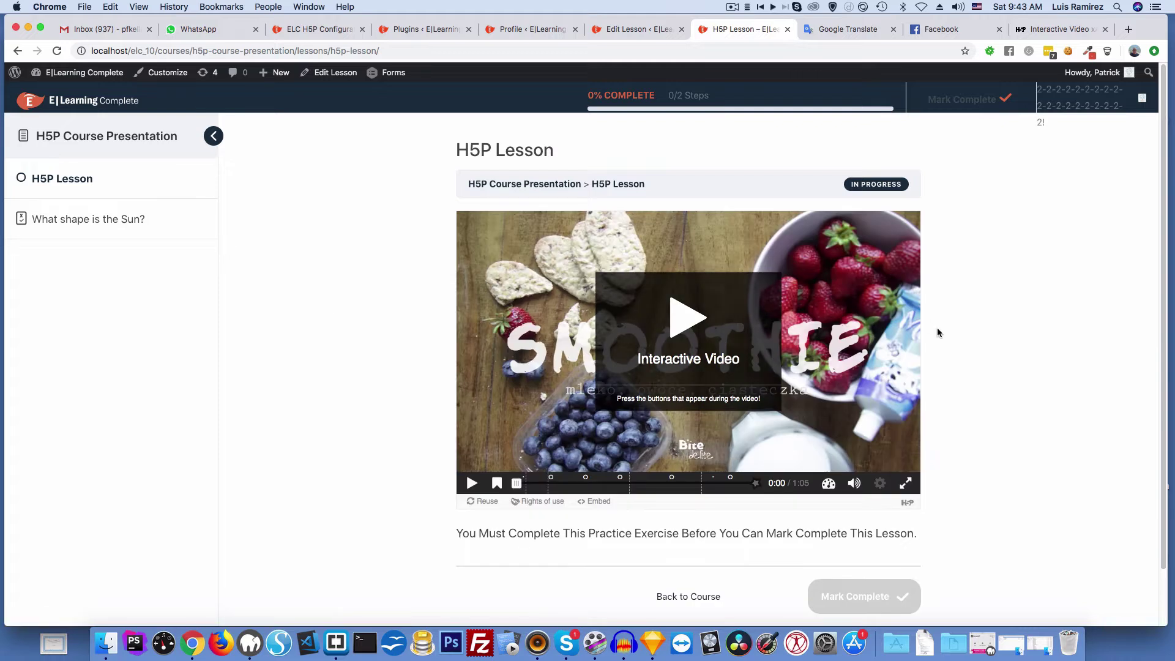
- Examine the Mark Complete control below the lesson's interactive video
{"action": "scroll", "coordinate": [937, 328], "scroll_direction": "down", "scroll_amount": 1}
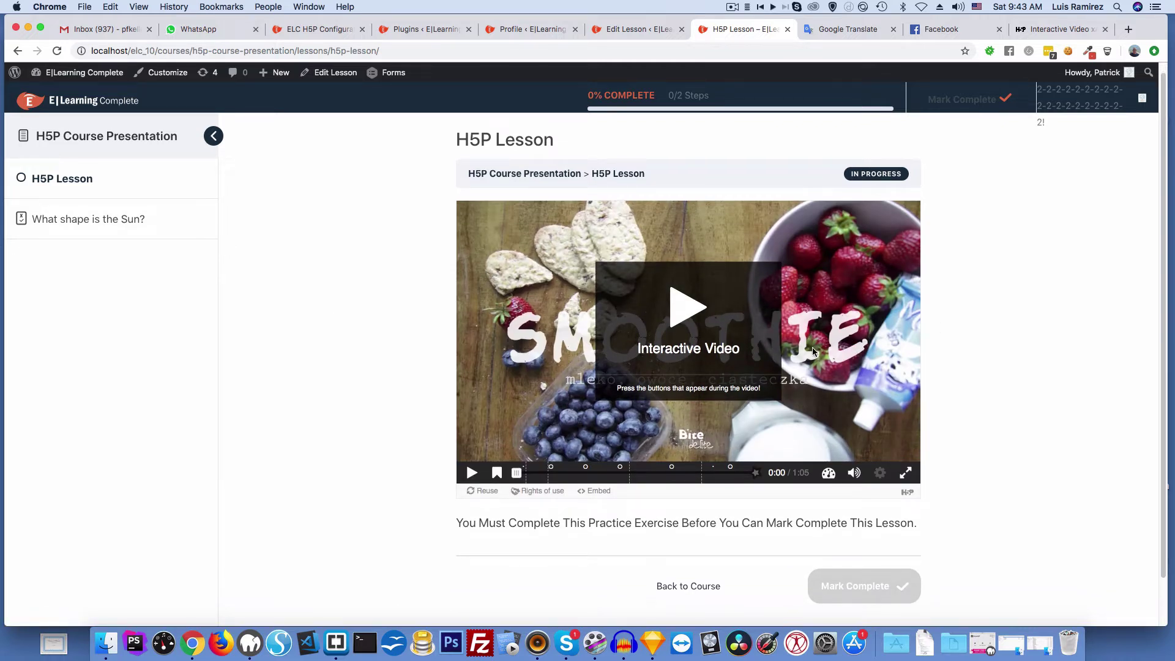
{"action": "scroll", "coordinate": [813, 352], "scroll_direction": "down", "scroll_amount": 2}
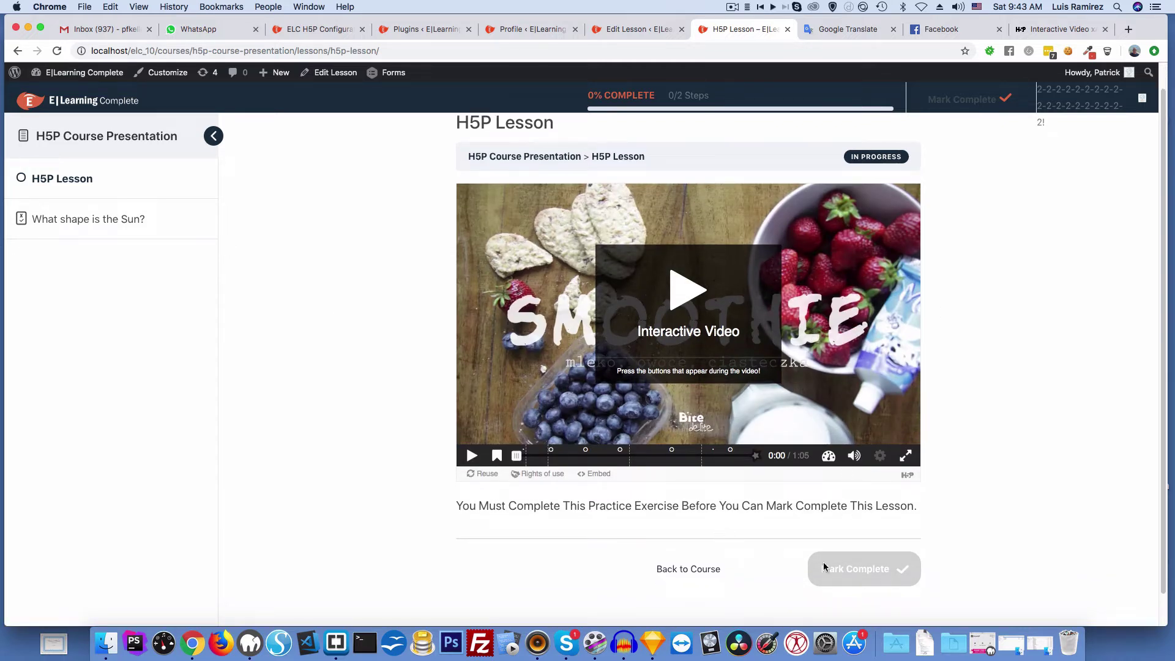
{"action": "right_click", "coordinate": [909, 564]}
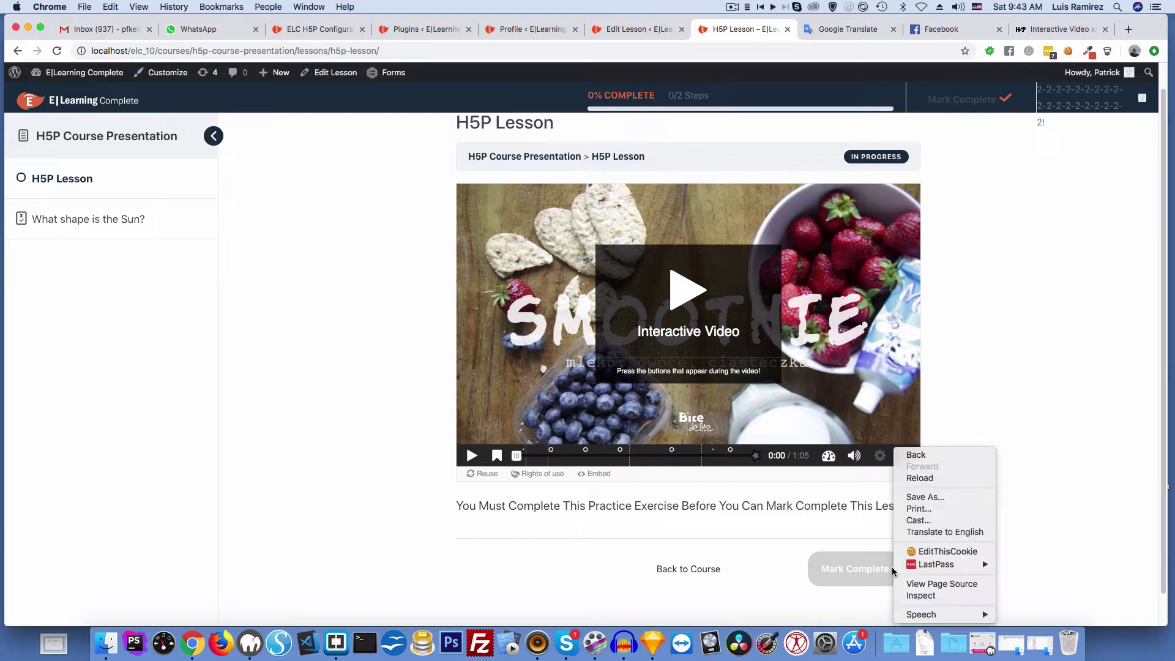
{"action": "left_click", "coordinate": [1068, 411]}
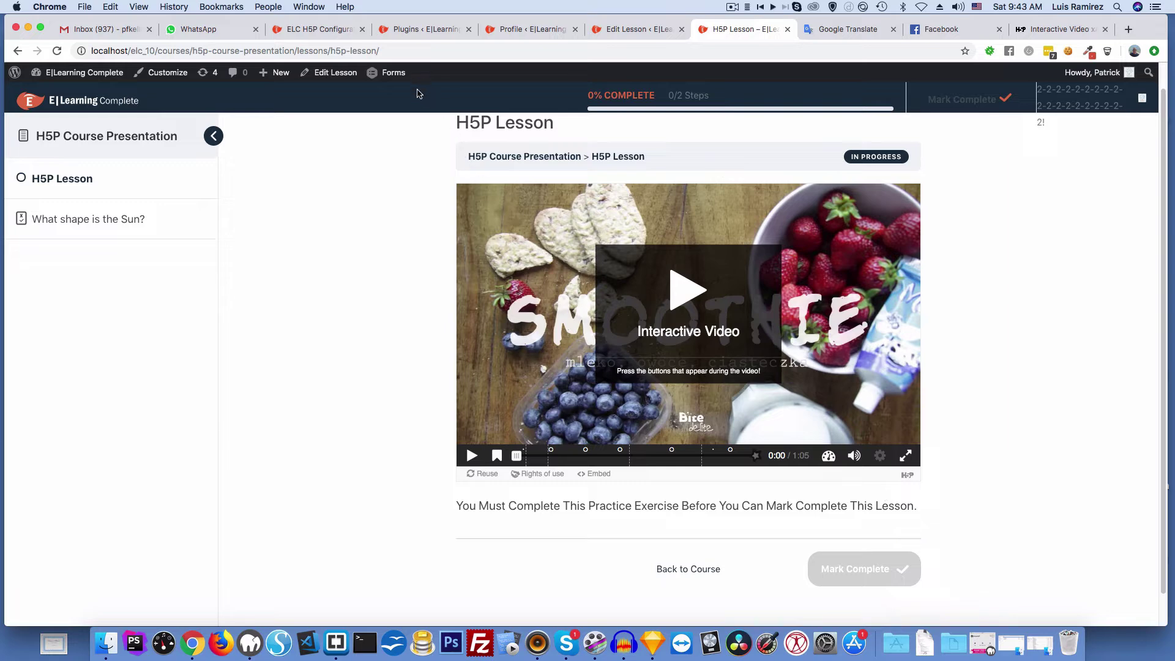
- Open the ELC H5P plugin settings in the WordPress admin and review custom labels 1 to 8
{"action": "left_click", "coordinate": [431, 29]}
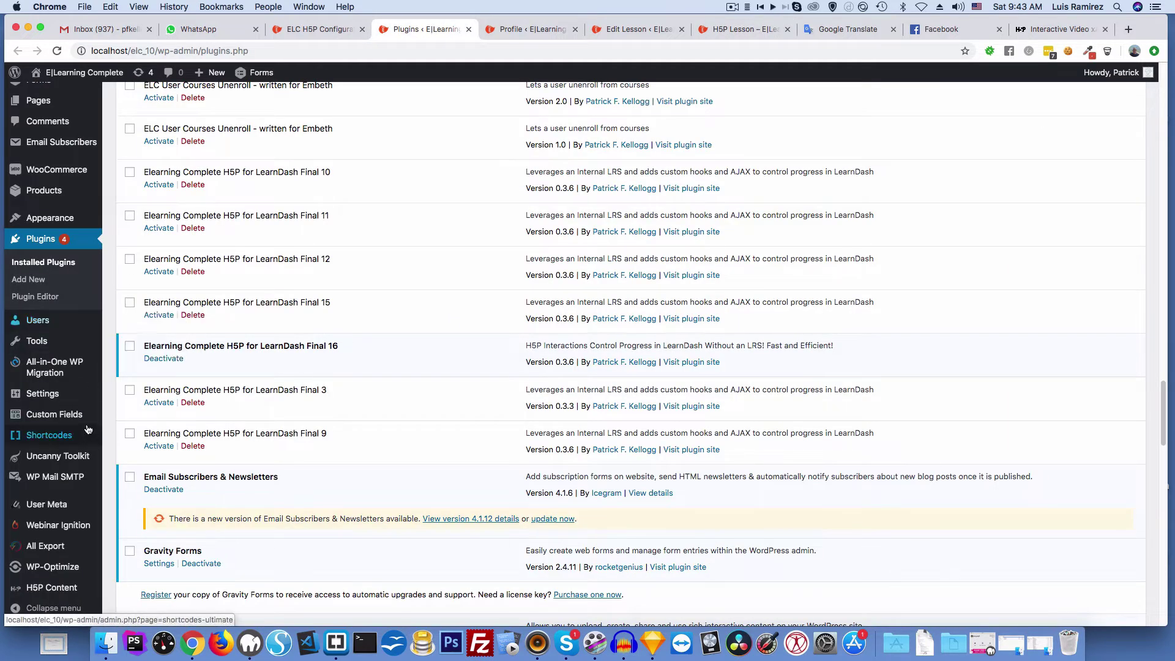
{"action": "mouse_move", "coordinate": [43, 396]}
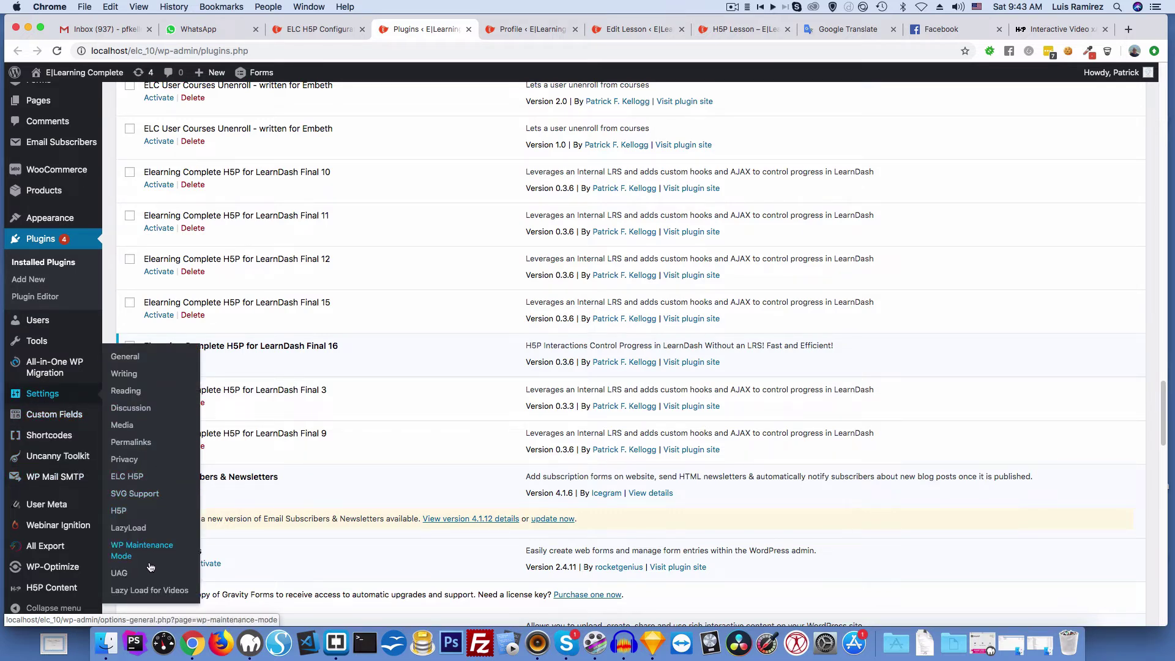
{"action": "left_click", "coordinate": [141, 479]}
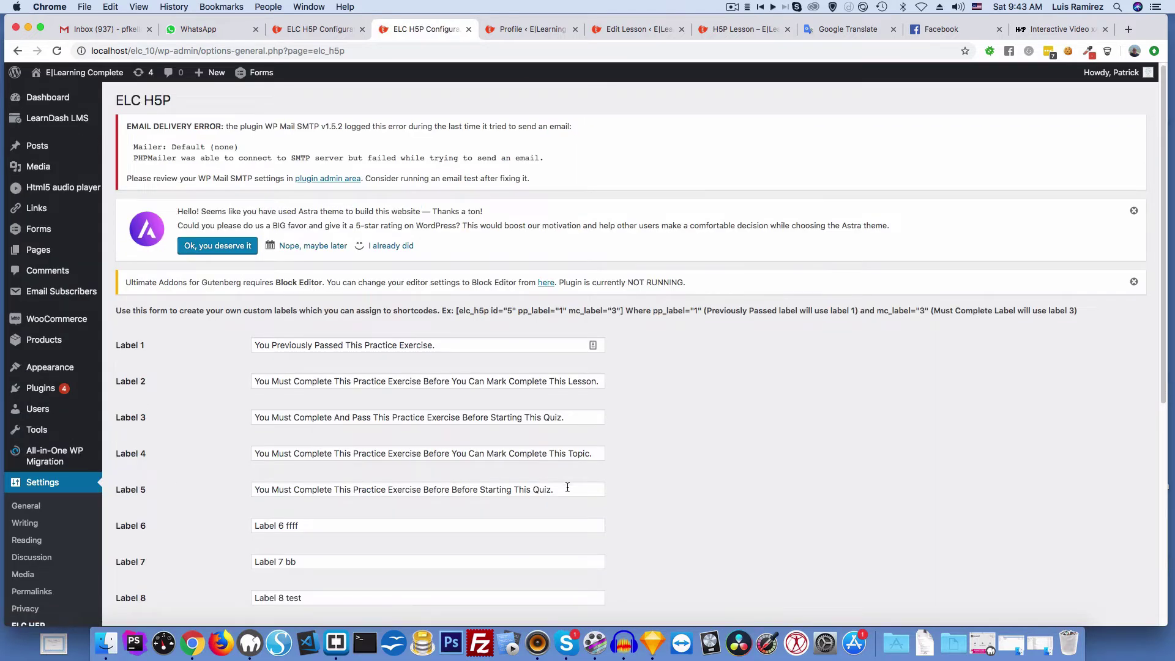
{"action": "scroll", "coordinate": [550, 487], "scroll_direction": "down", "scroll_amount": 2}
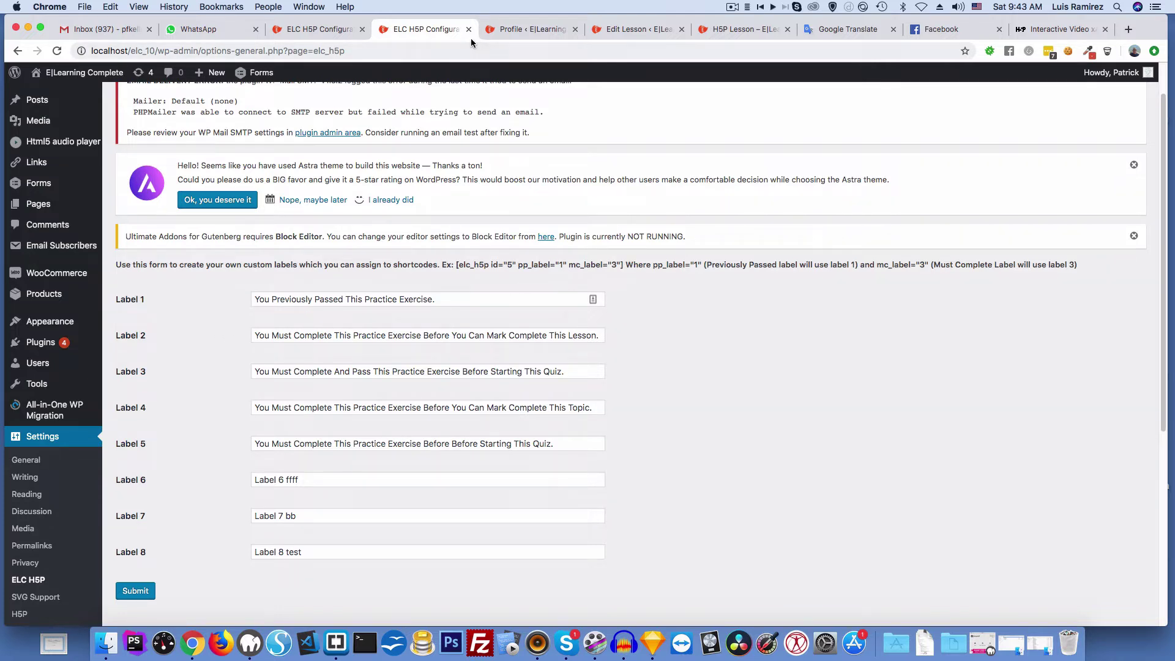
- Return to the H5P Lesson, play its interactive video and open the Ingredients list
{"action": "left_click", "coordinate": [613, 30]}
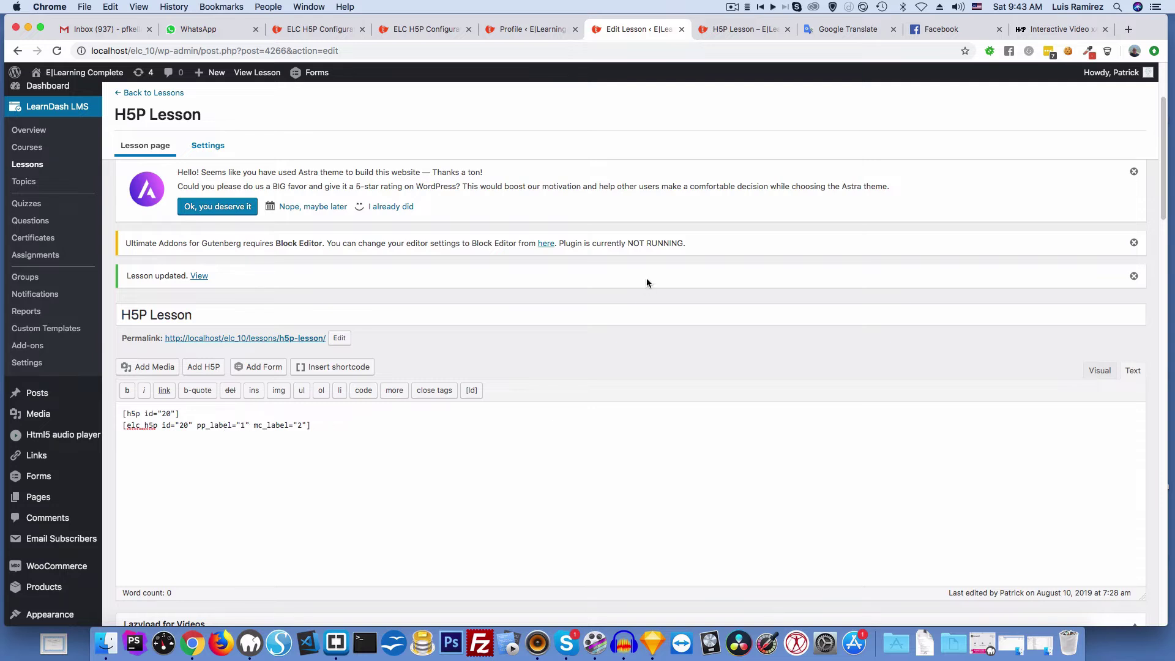
{"action": "left_click", "coordinate": [737, 31]}
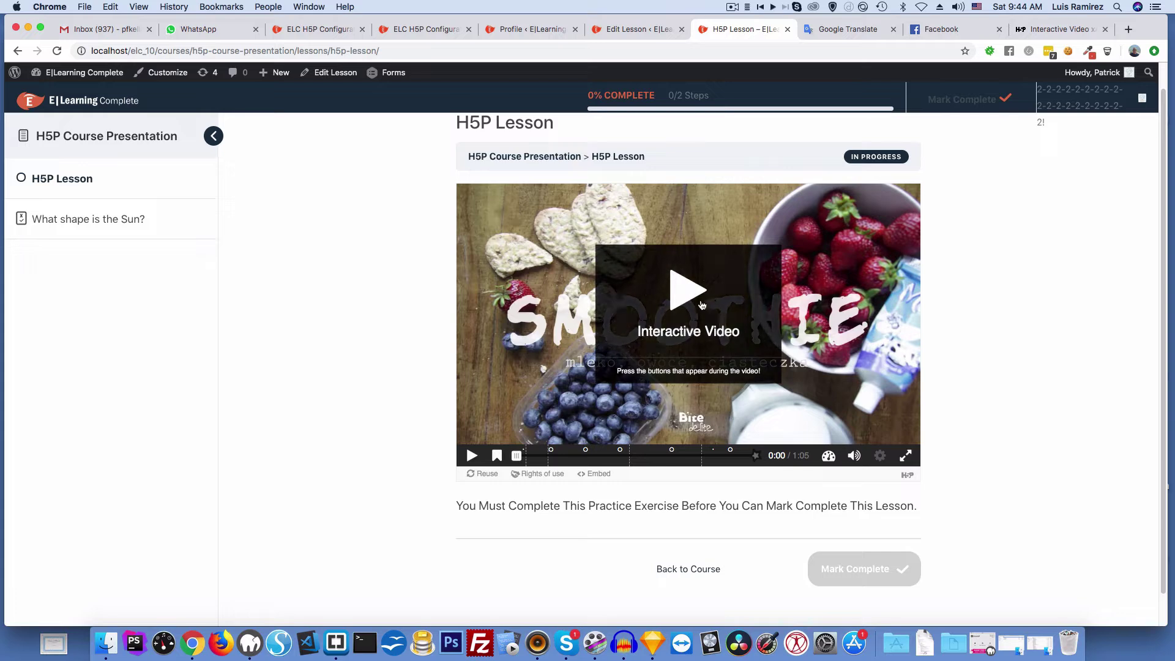
{"action": "left_click", "coordinate": [666, 313]}
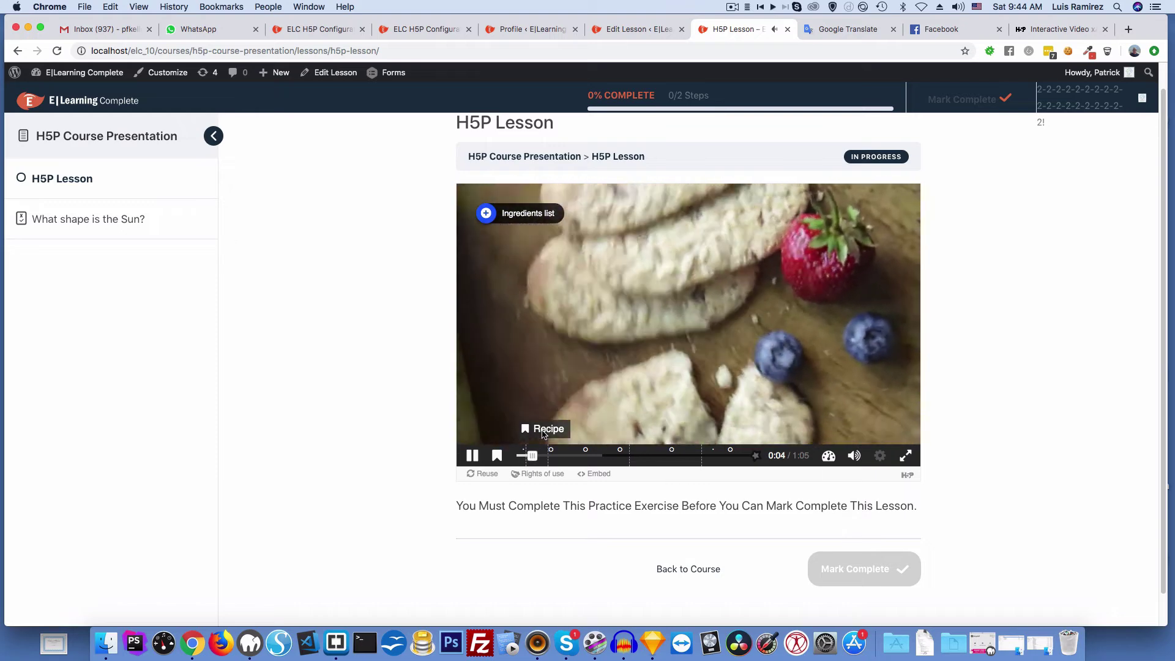
{"action": "left_click", "coordinate": [530, 214]}
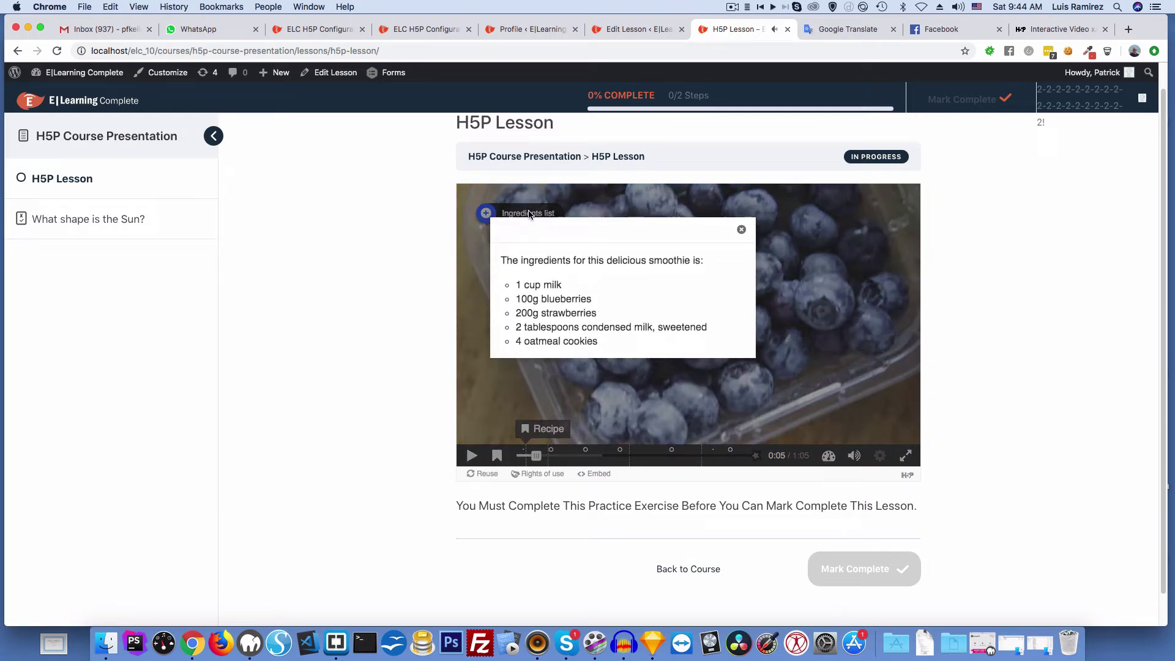
- Close the Ingredients list, answer the video's multiple choice quiz with Strawberry, check the answer and continue playback
{"action": "left_click", "coordinate": [741, 229]}
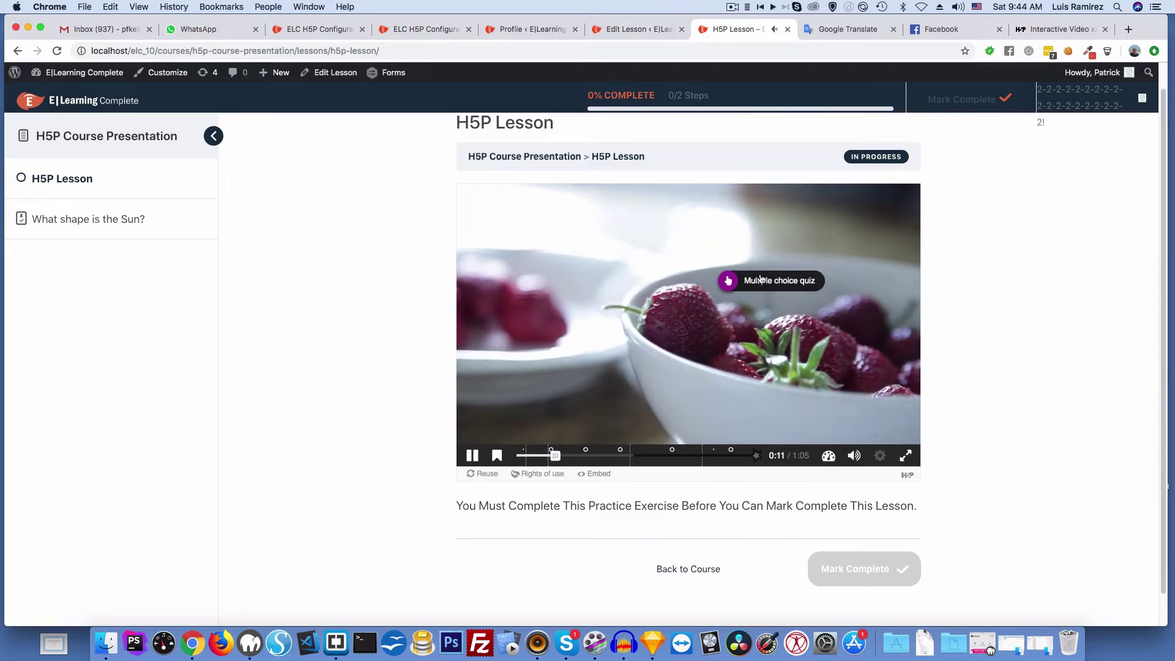
{"action": "left_click", "coordinate": [728, 280]}
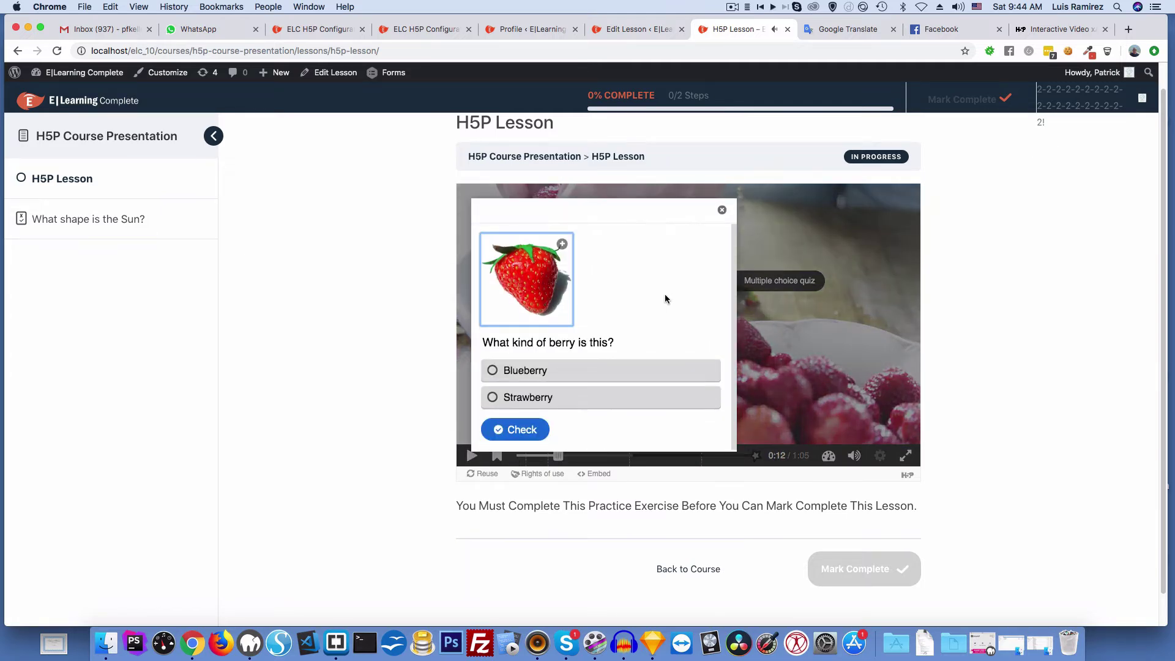
{"action": "left_click", "coordinate": [532, 399]}
{"action": "left_click", "coordinate": [526, 429]}
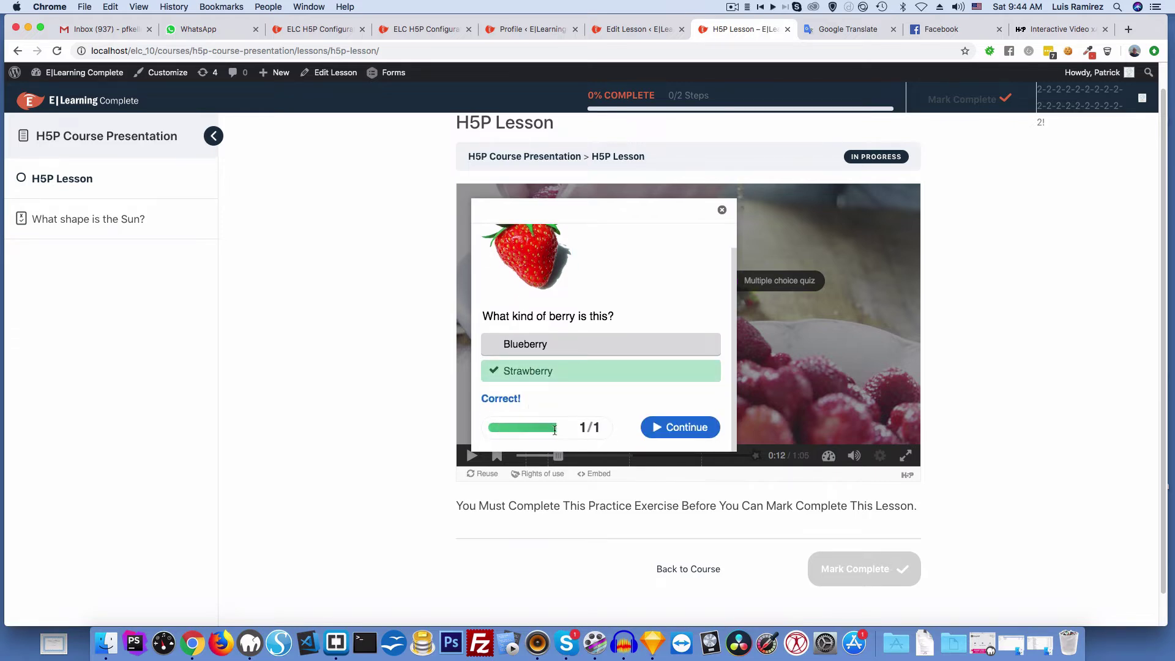
{"action": "left_click", "coordinate": [682, 427]}
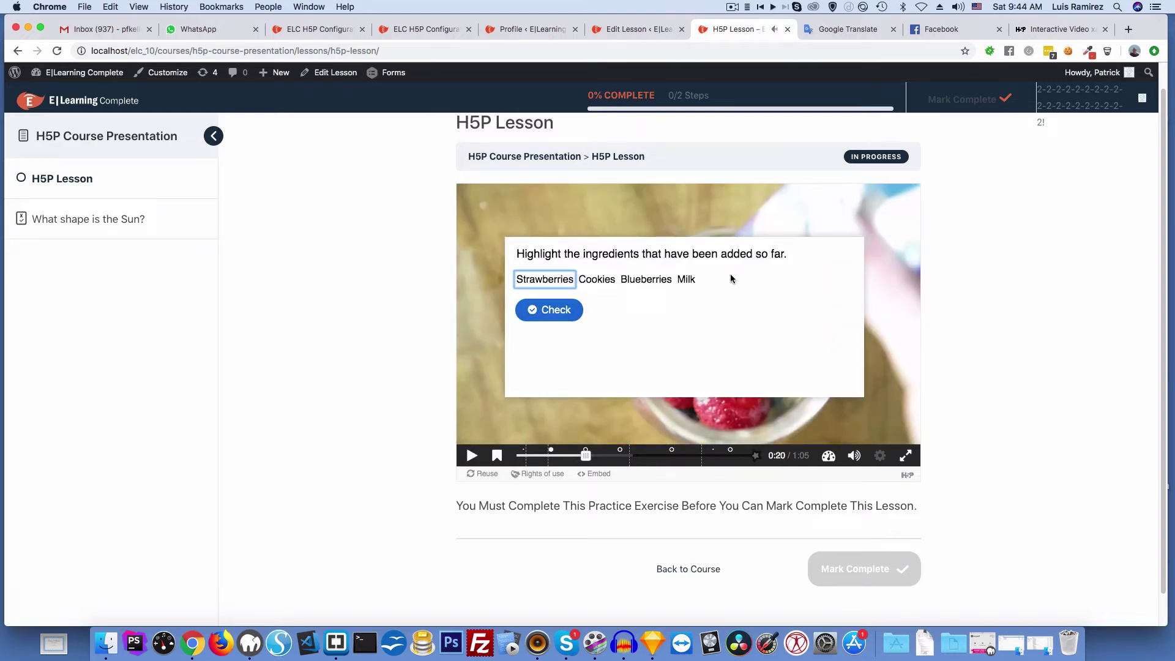
- Highlight Strawberries and Blueberries as the ingredients added so far, check the answer and continue the video
{"action": "left_click", "coordinate": [556, 280]}
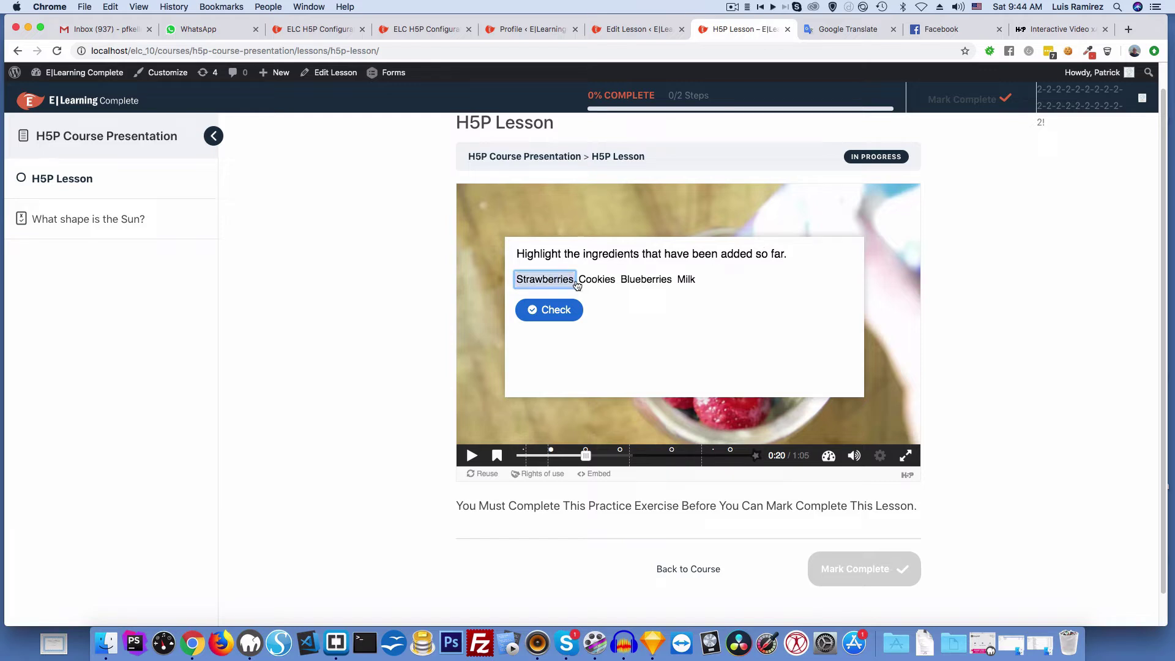
{"action": "left_click", "coordinate": [642, 279]}
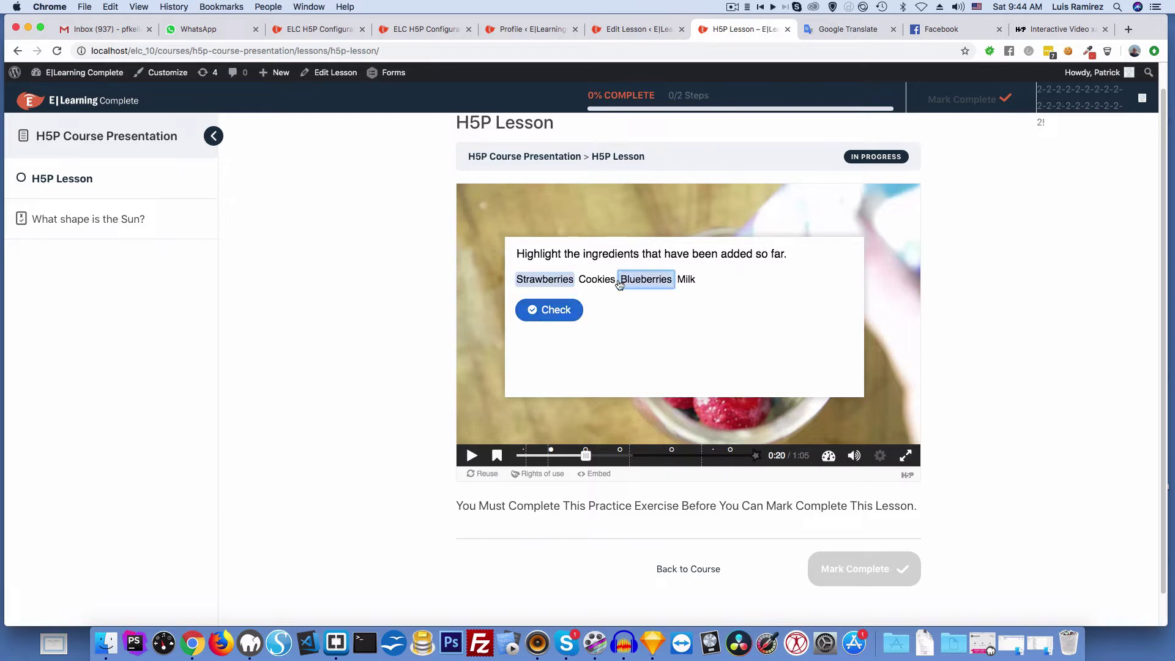
{"action": "left_click", "coordinate": [553, 309]}
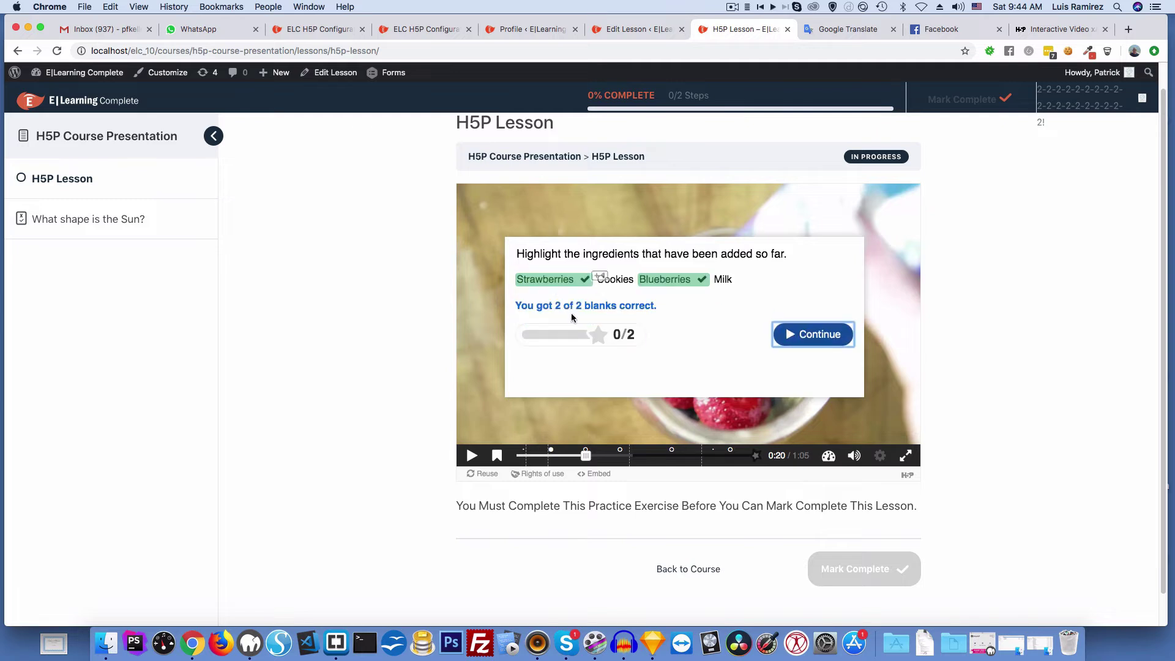
{"action": "left_click", "coordinate": [798, 334]}
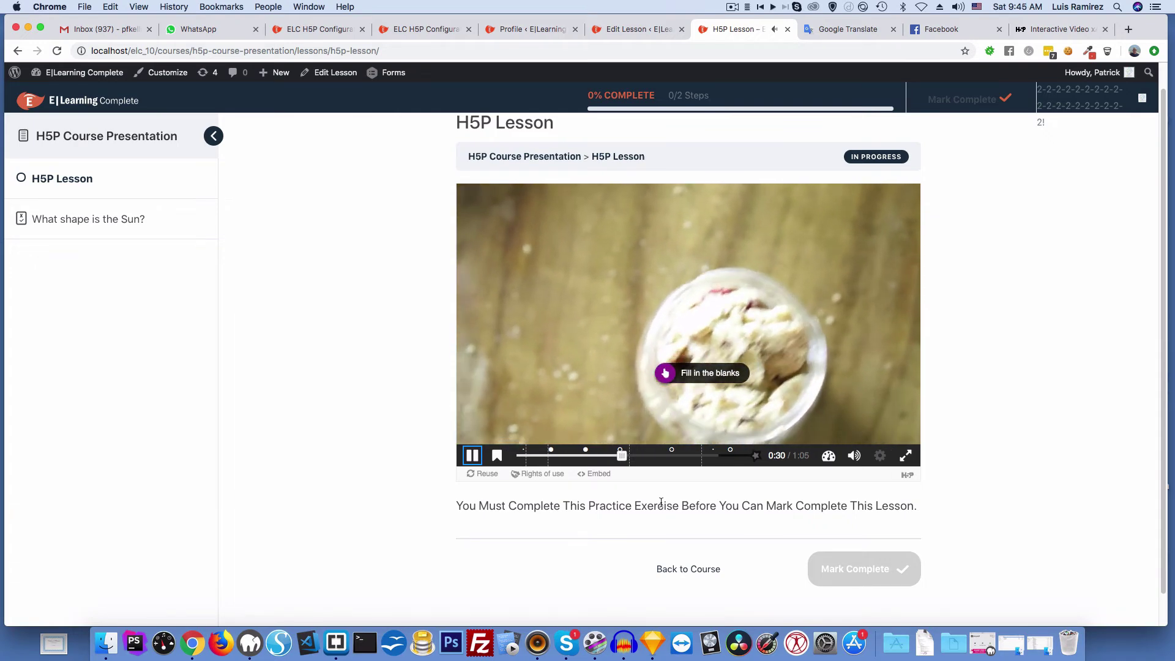
- Complete the Fill in the blanks quiz with "blue", "milk" and "cookies", check it and continue the video
{"action": "left_click", "coordinate": [704, 372]}
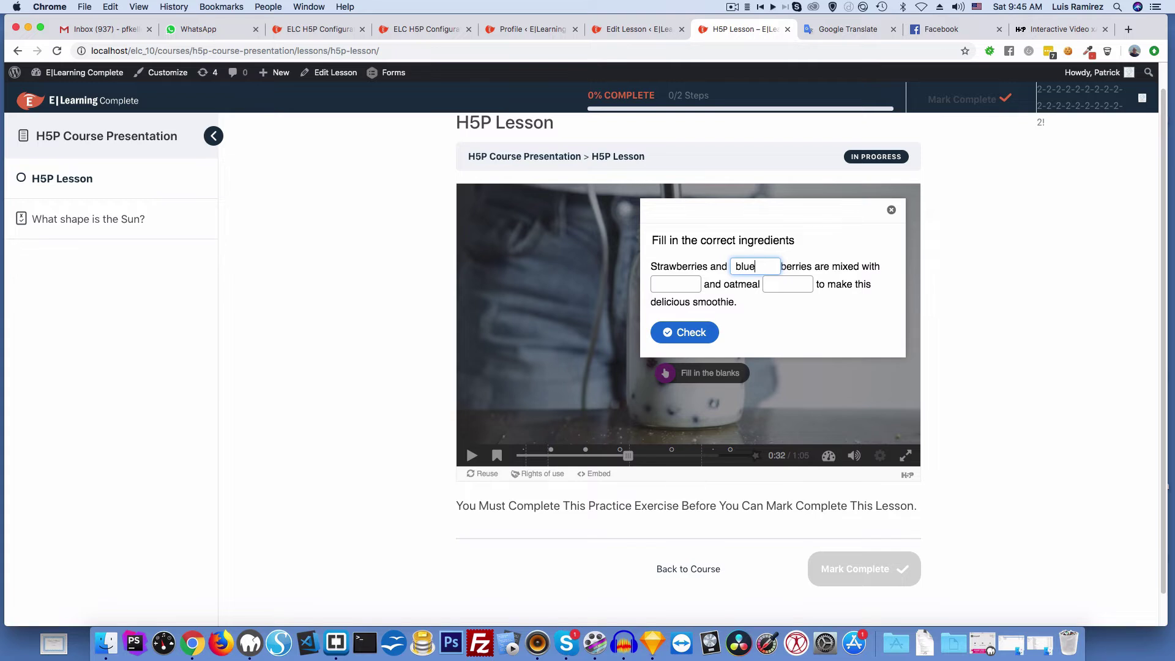
{"action": "left_click", "coordinate": [670, 284]}
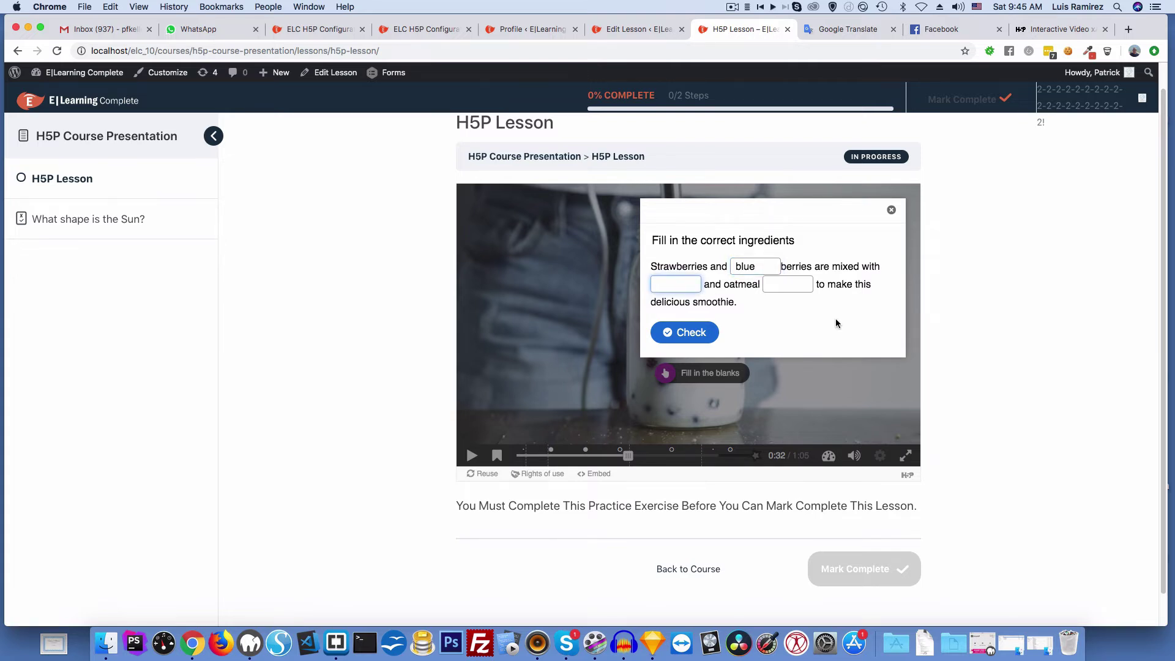
{"action": "type", "text": "milk"}
{"action": "left_click", "coordinate": [772, 287]}
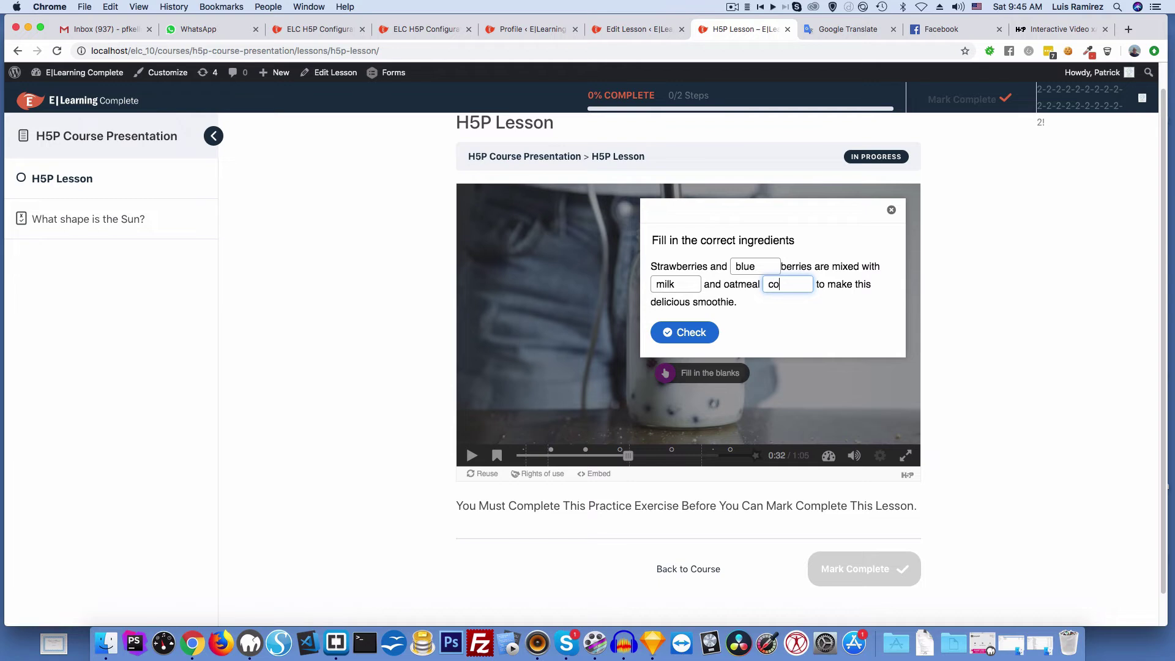
{"action": "type", "text": "cookies"}
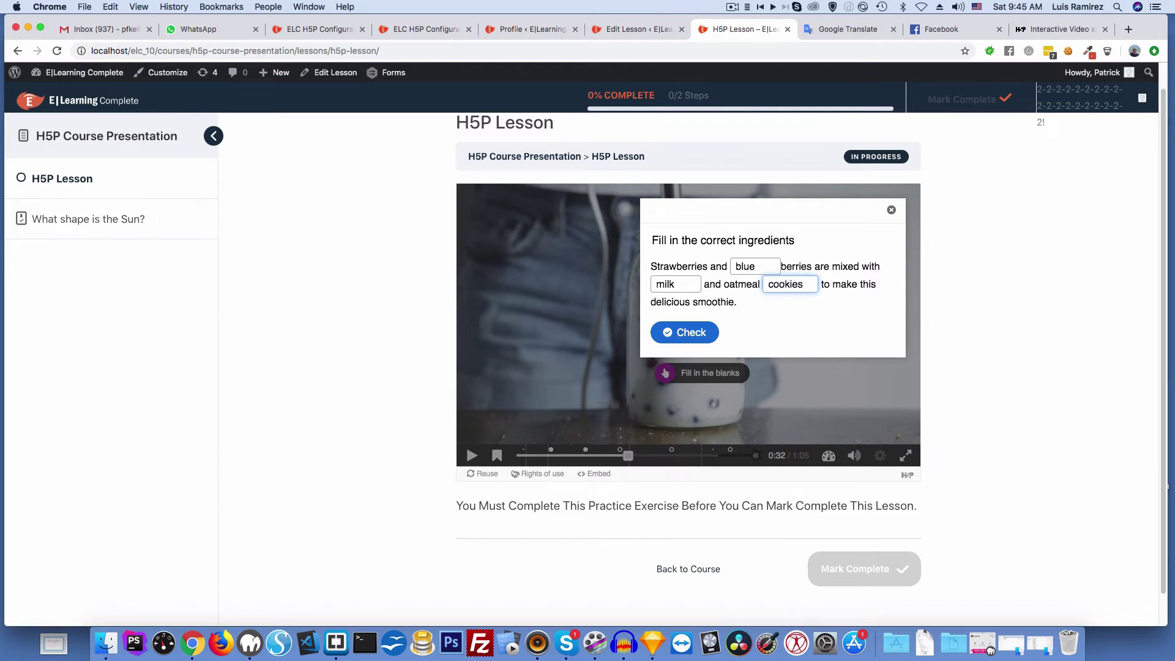
{"action": "left_click", "coordinate": [685, 332]}
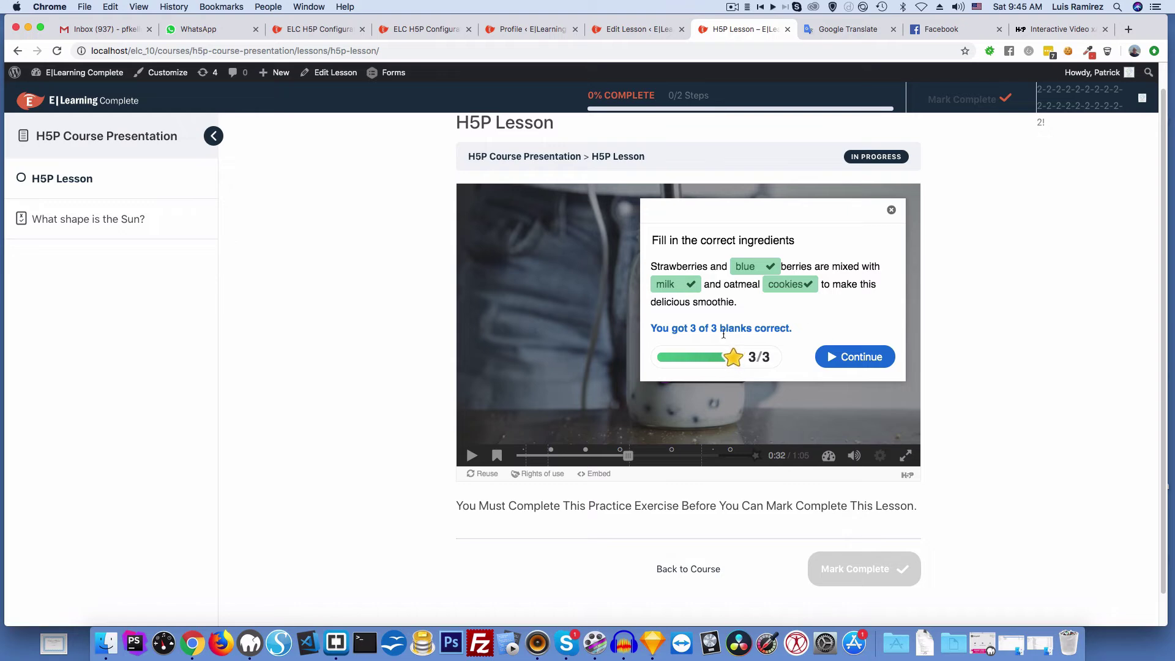
{"action": "left_click", "coordinate": [863, 353]}
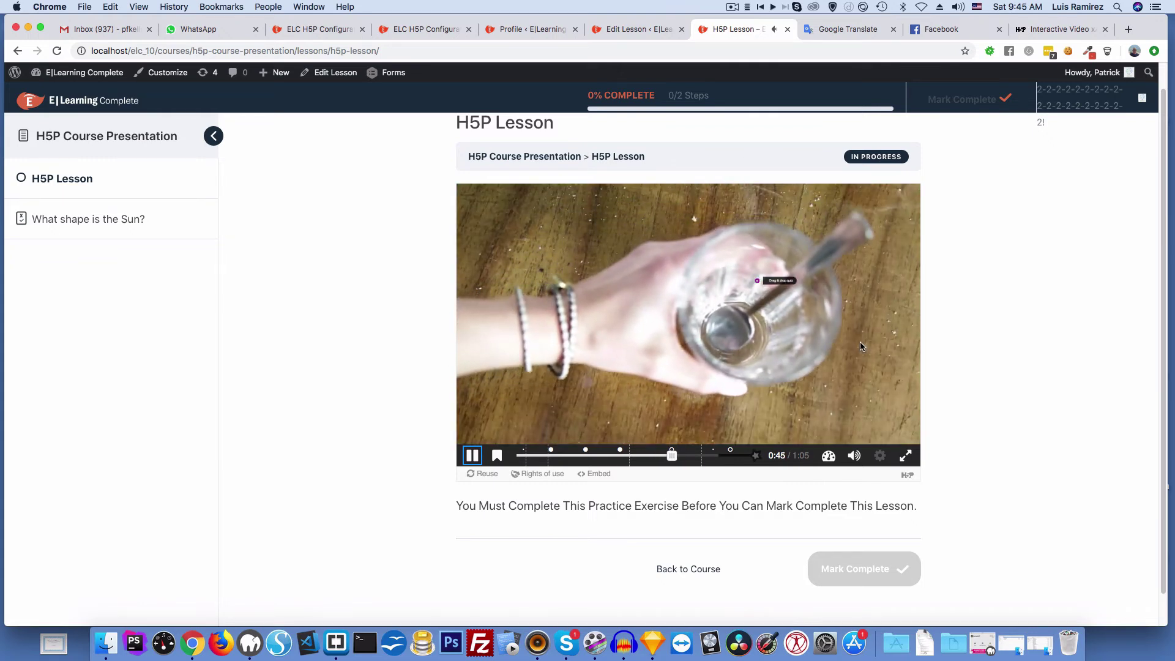
- Solve the Drag & drop quiz by placing the strawberry and blueberry on the smoothie picture, show the score and continue the video
{"action": "left_click", "coordinate": [757, 280]}
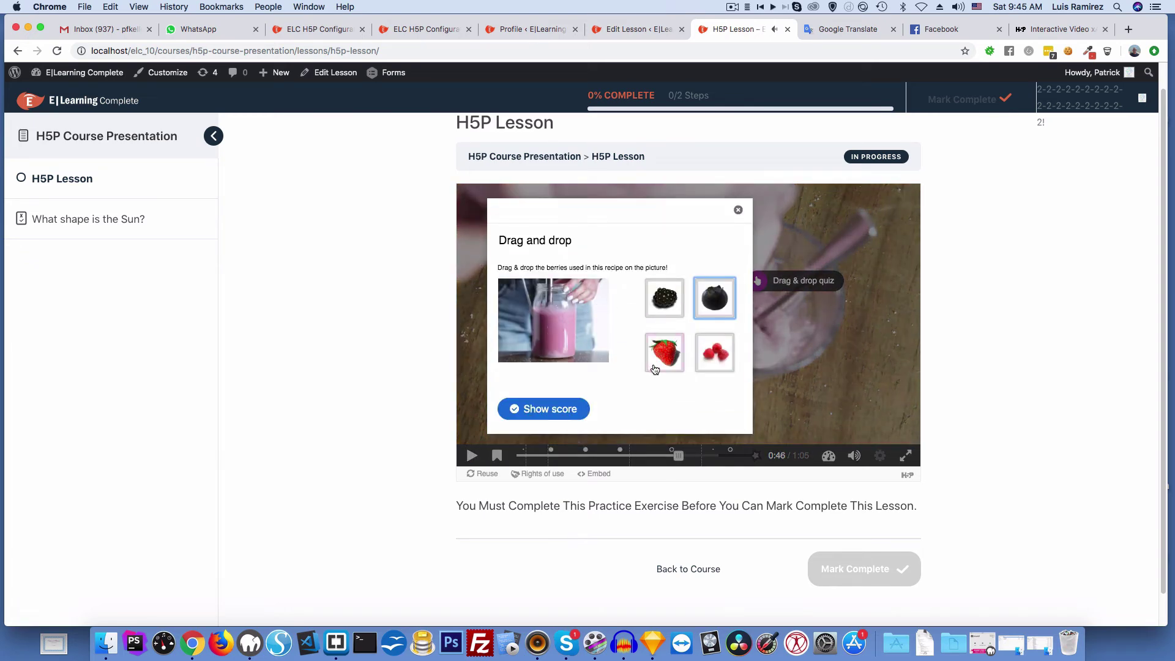
{"action": "left_click_drag", "start_coordinate": [669, 358], "coordinate": [566, 323]}
{"action": "left_click_drag", "start_coordinate": [722, 300], "coordinate": [524, 307]}
{"action": "left_click", "coordinate": [564, 408]}
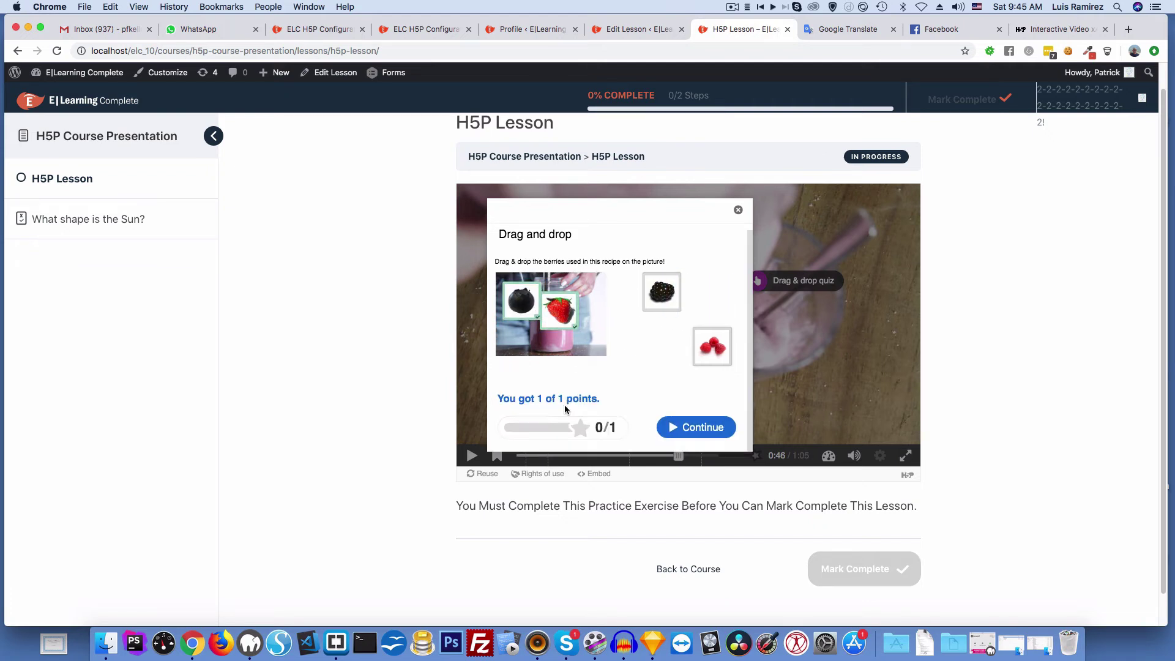
{"action": "left_click", "coordinate": [702, 427]}
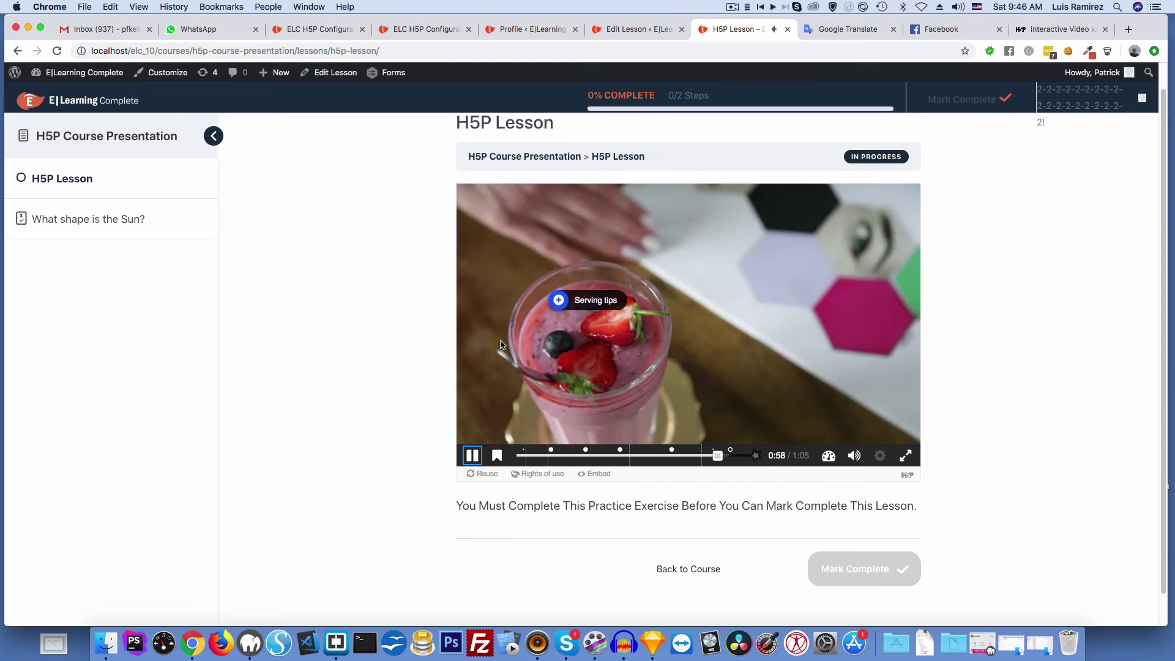
- View and close the Serving tips, let the video play to its end and submit the answers
{"action": "left_click", "coordinate": [590, 300]}
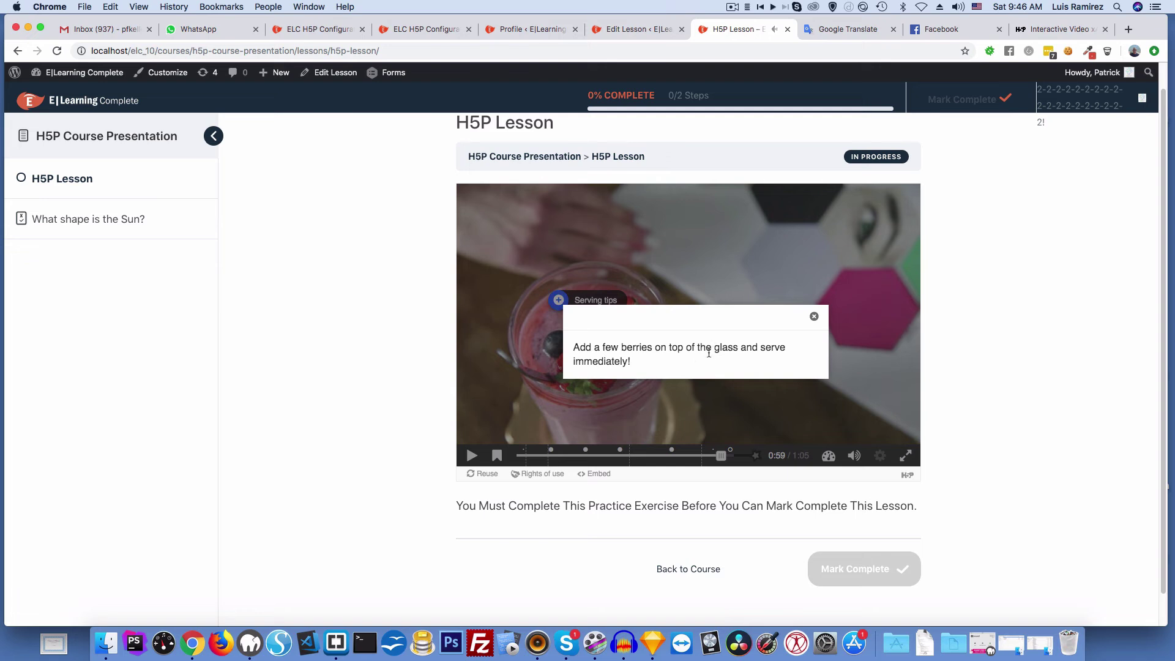
{"action": "left_click", "coordinate": [812, 316]}
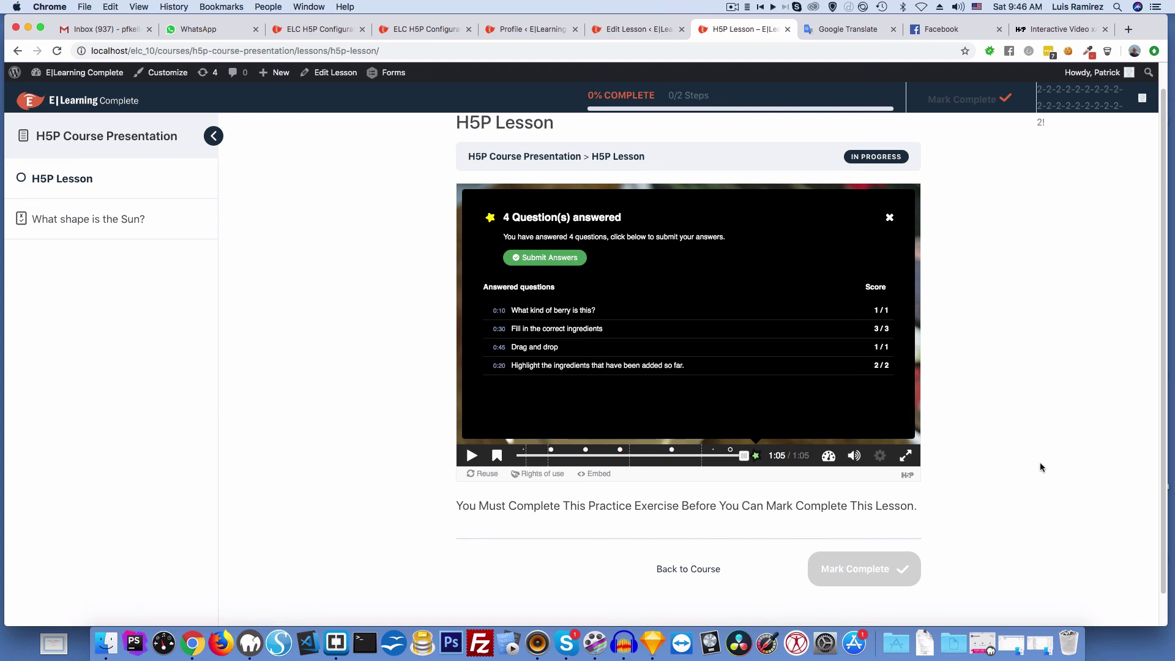
{"action": "left_click", "coordinate": [576, 265]}
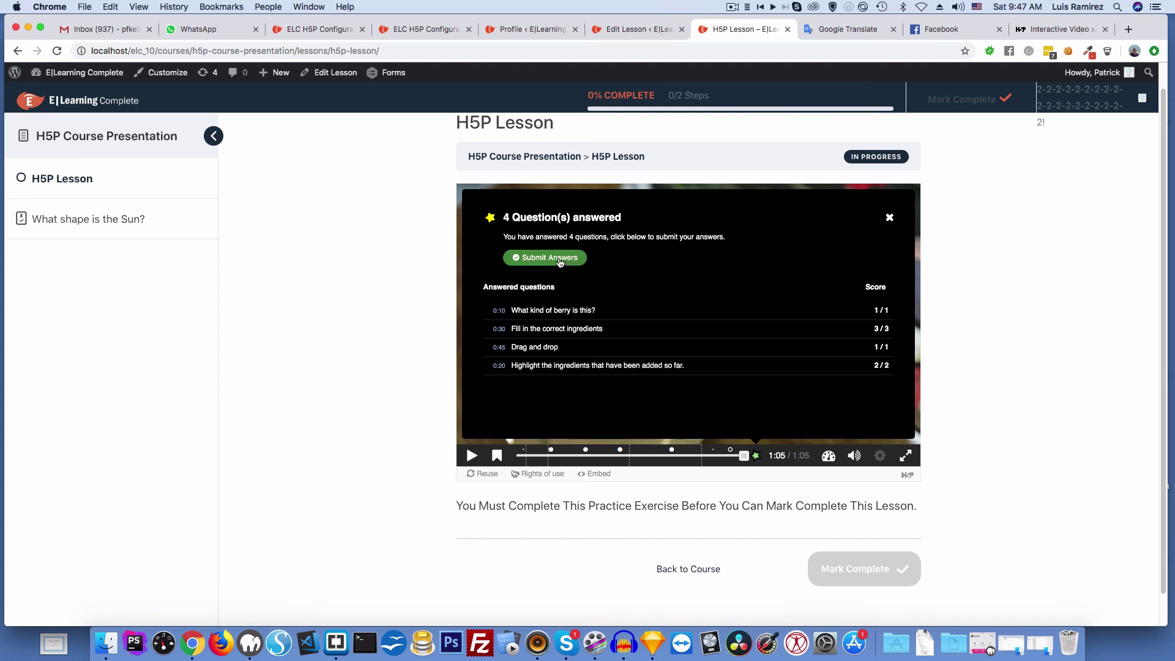